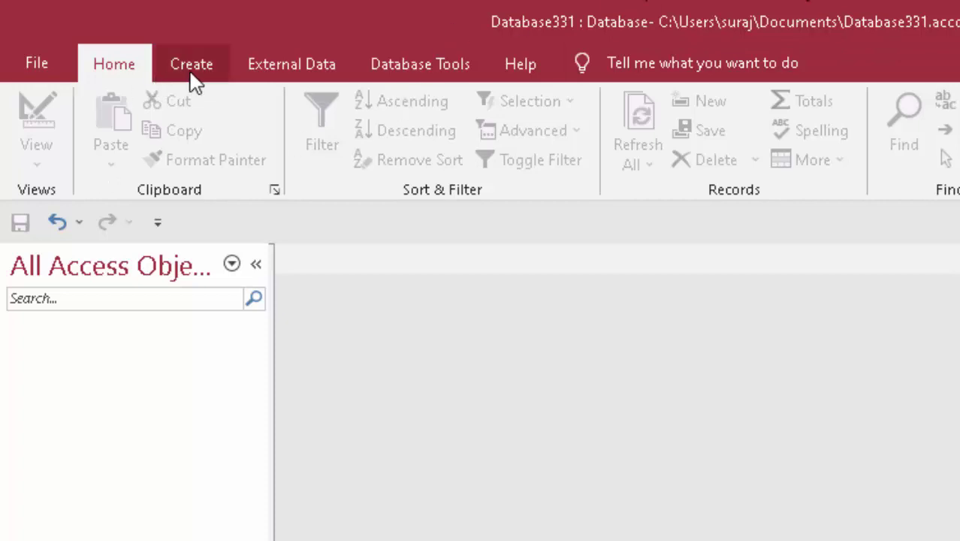
Create a new blank table, Table1, from the Create ribbon
click(192, 72)
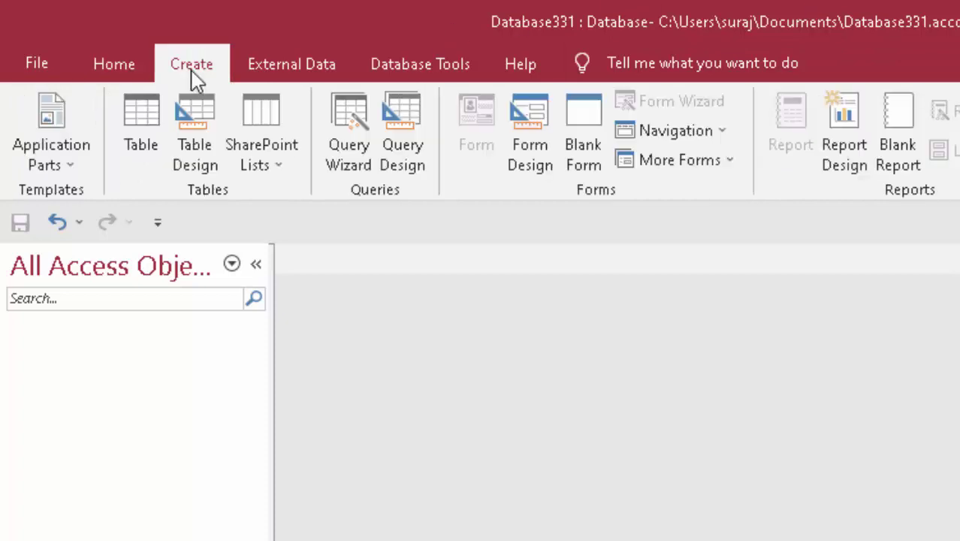
click(129, 100)
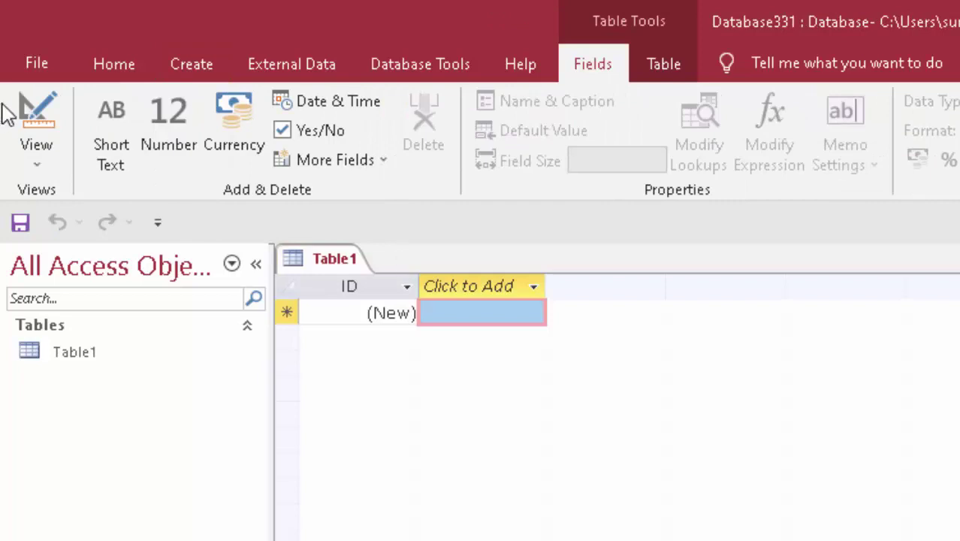
Switch Table1 to Design view, saving it under the name ProductT
click(58, 126)
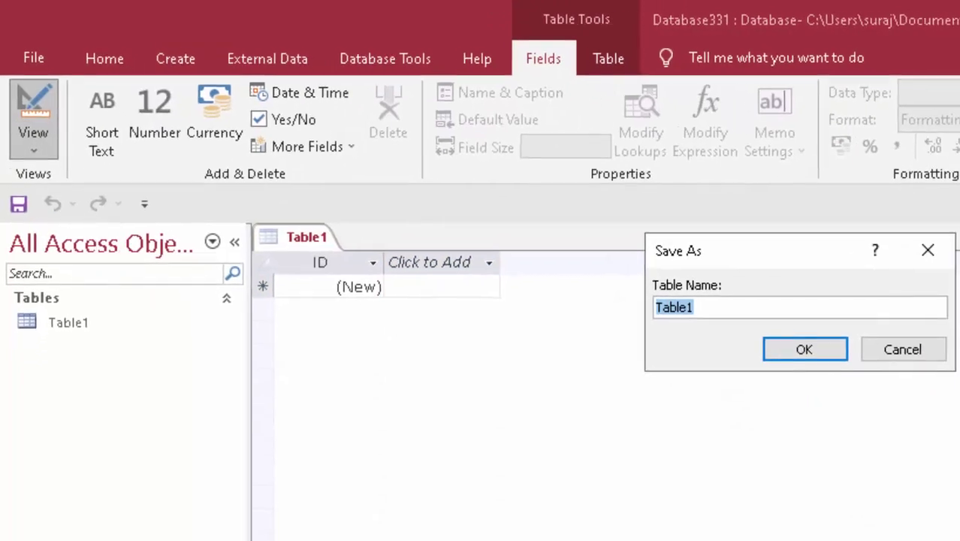
key(BackSpace)
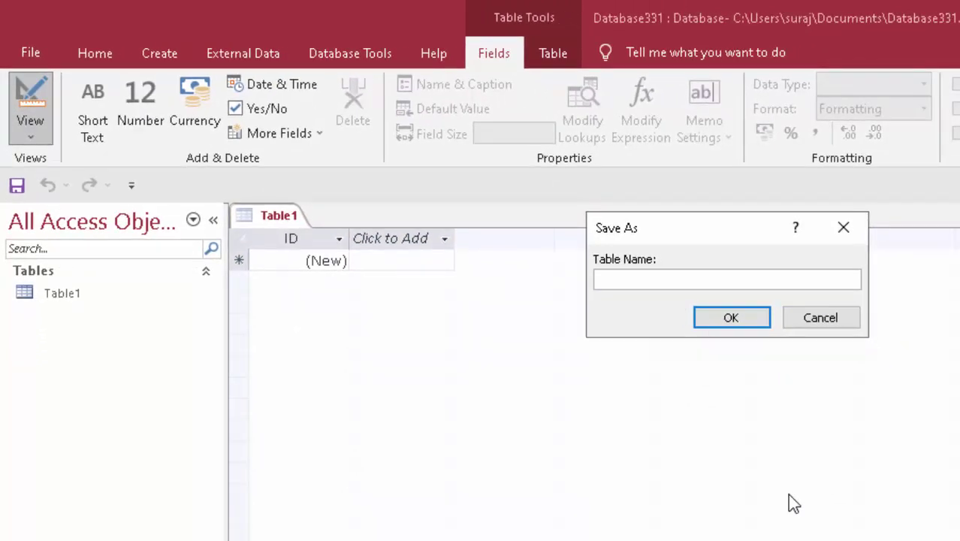
text(P)
text(r)
text(oduc)
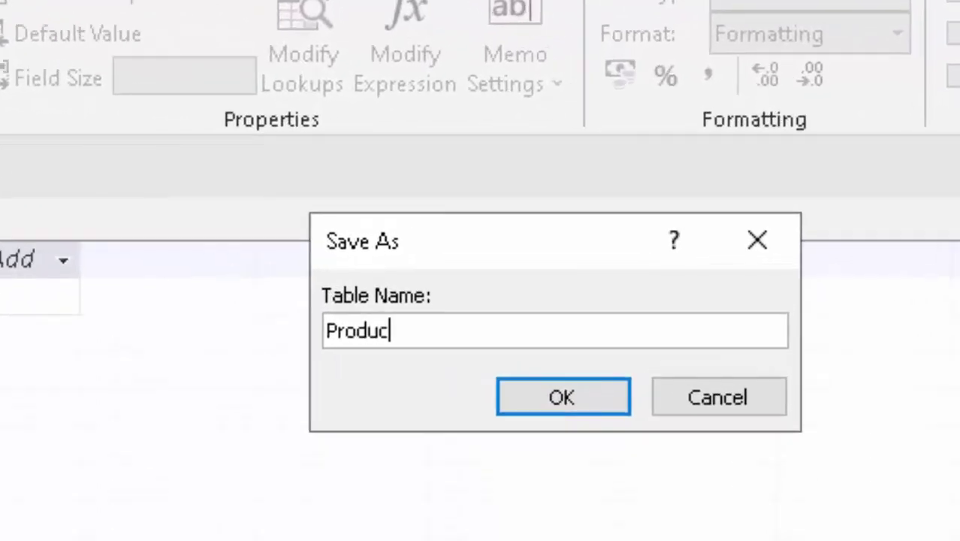
text(tT)
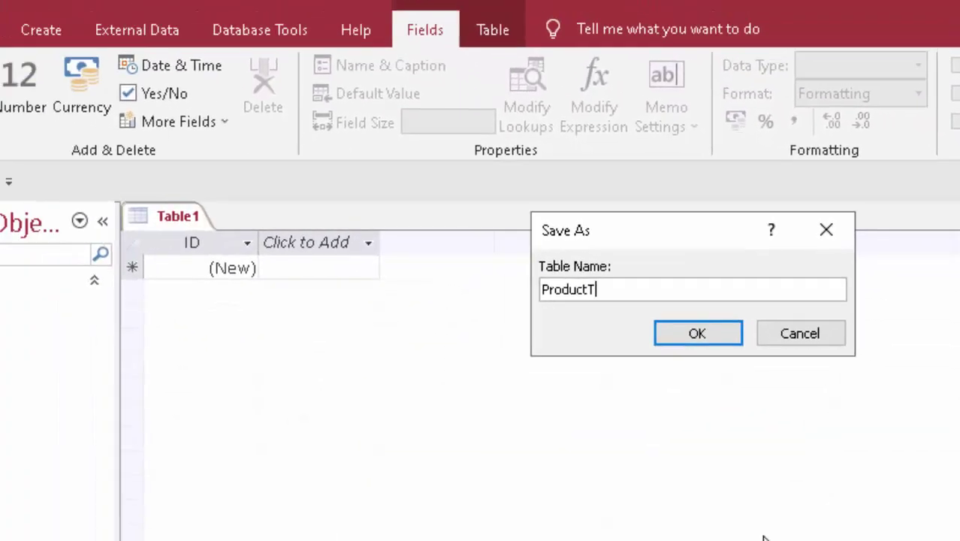
key(Return)
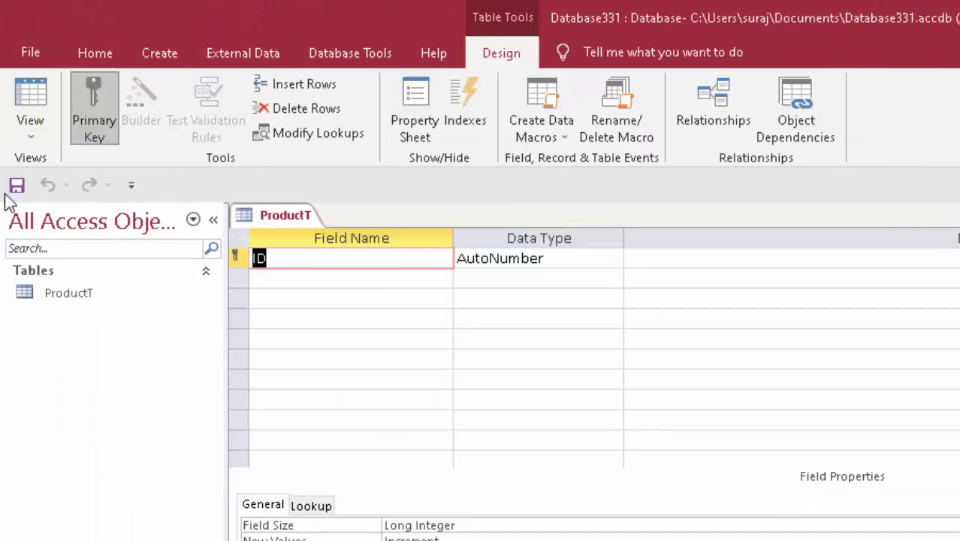
Add a Short Text Product Name field and a Currency Price field, then switch to Datasheet view
click(298, 280)
text(Prod)
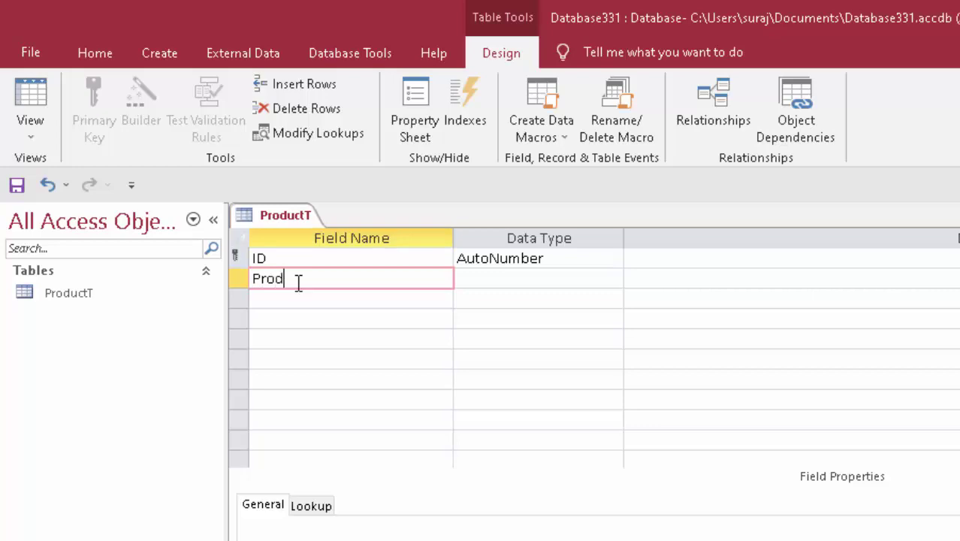
text(u)
text(ct N)
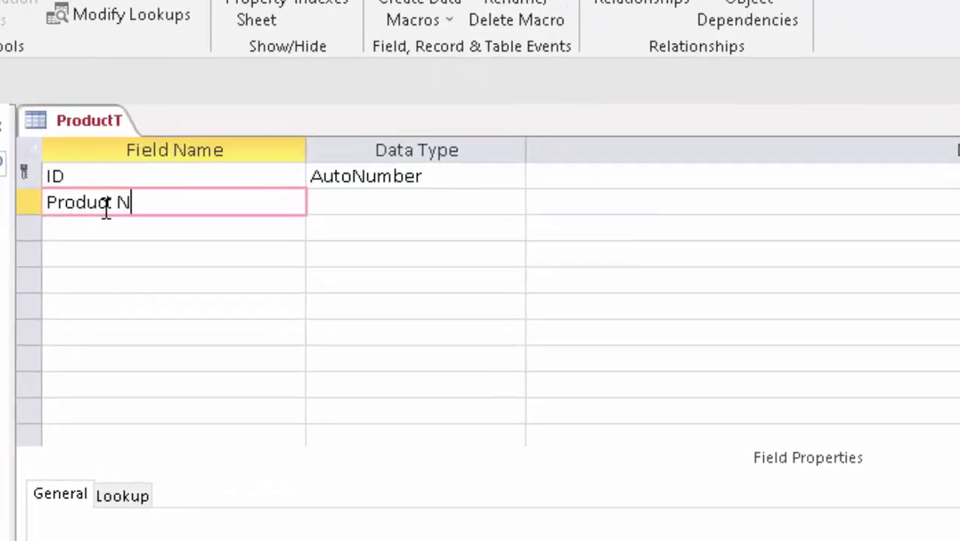
text(ame)
key(Tab)
key(Tab)
key(Tab)
text(P)
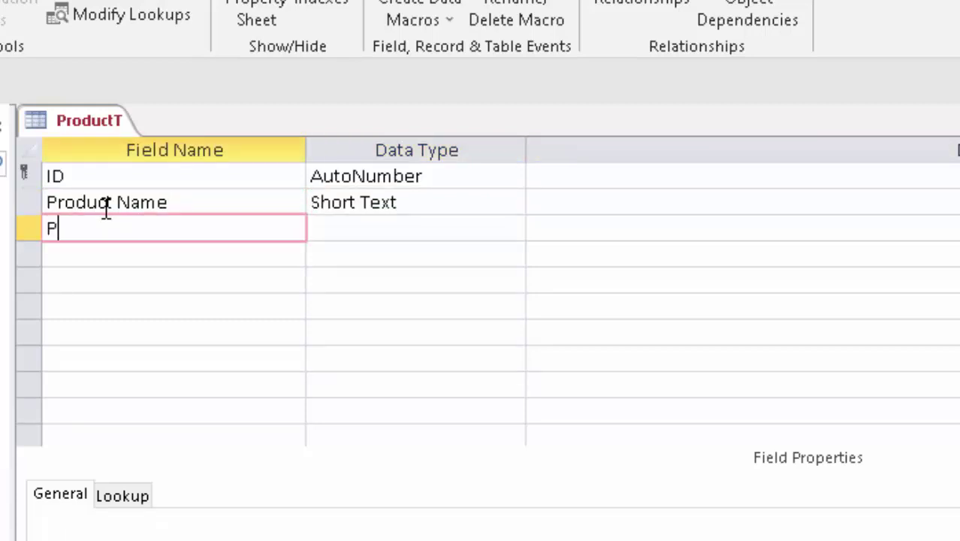
text(rice)
click(473, 228)
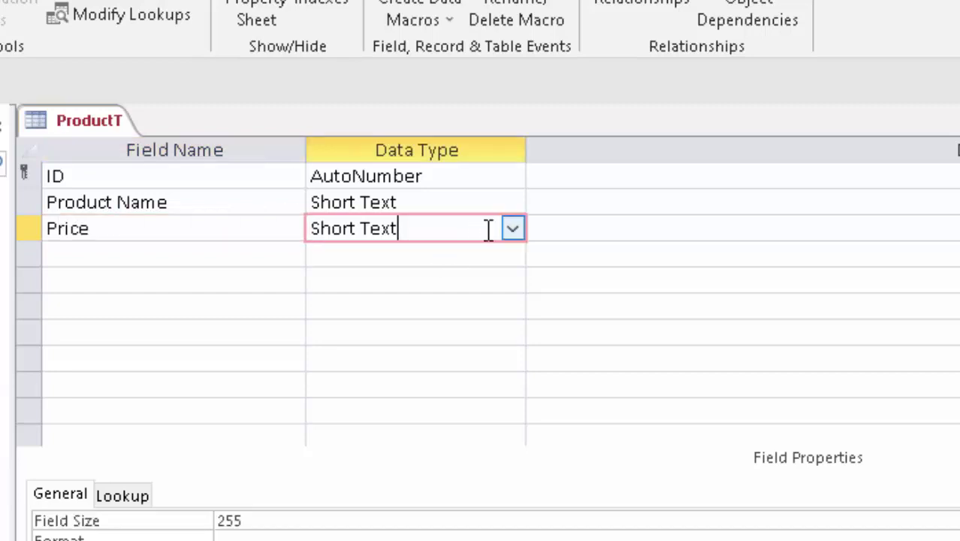
click(514, 229)
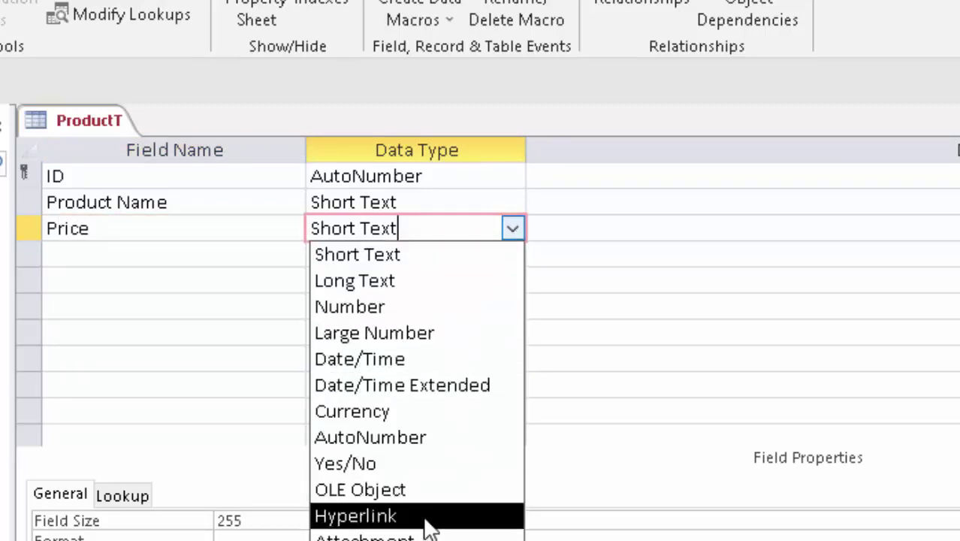
click(359, 409)
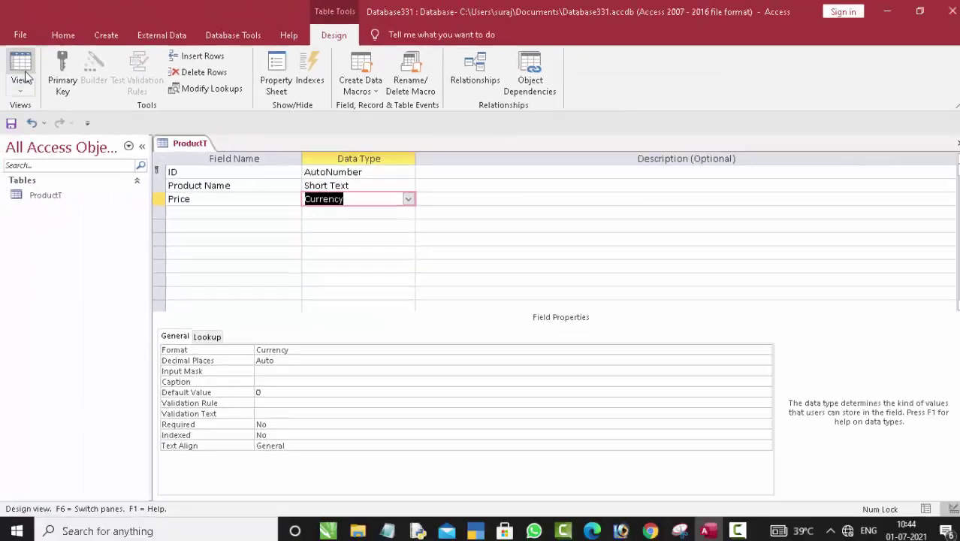
click(21, 68)
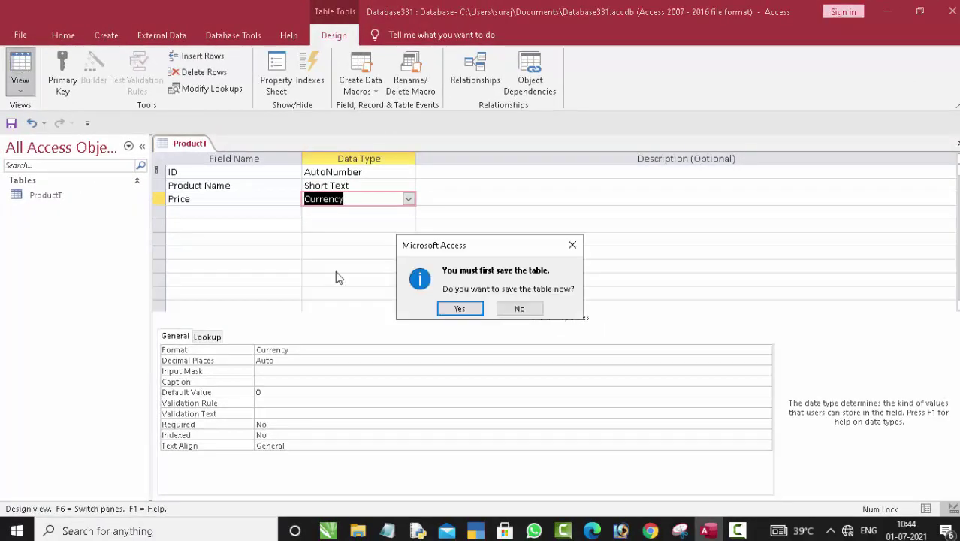
Save ProductT, fit the Product Name column, and enter Keyboard, Mouse and Monitor
click(459, 309)
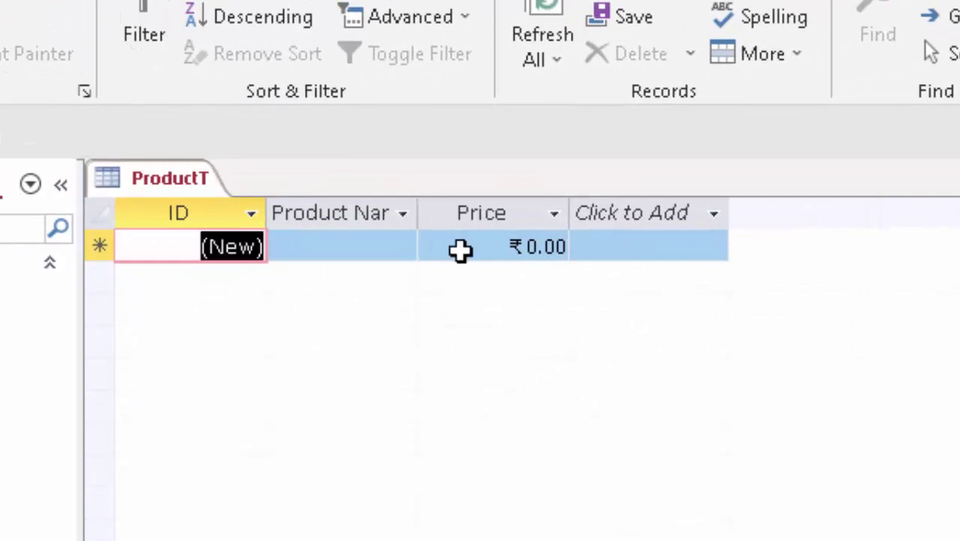
double_click(417, 213)
click(369, 251)
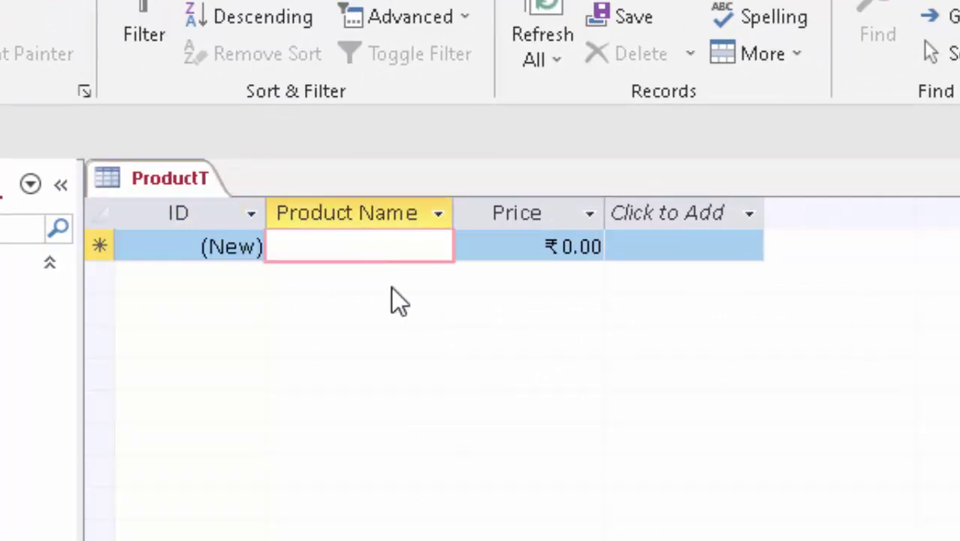
text(Keyb)
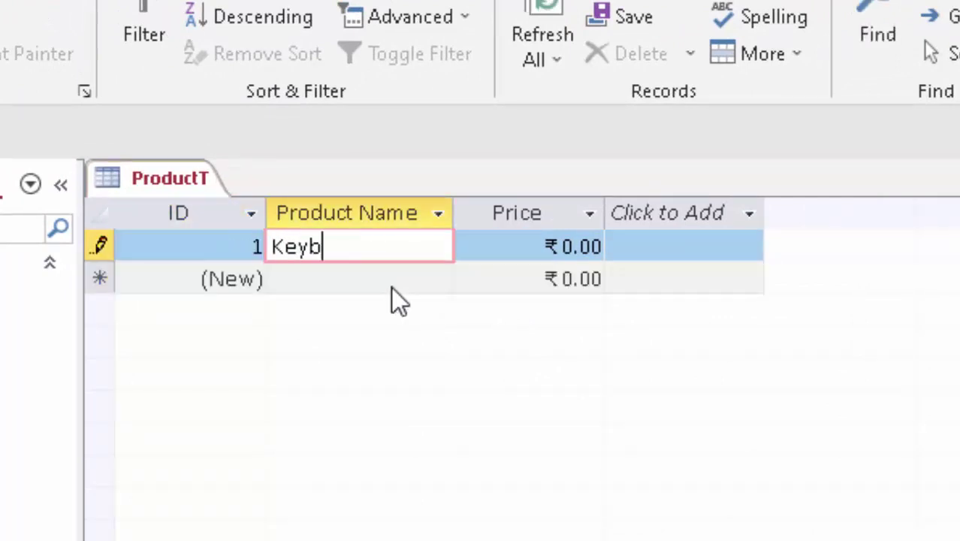
text(oard)
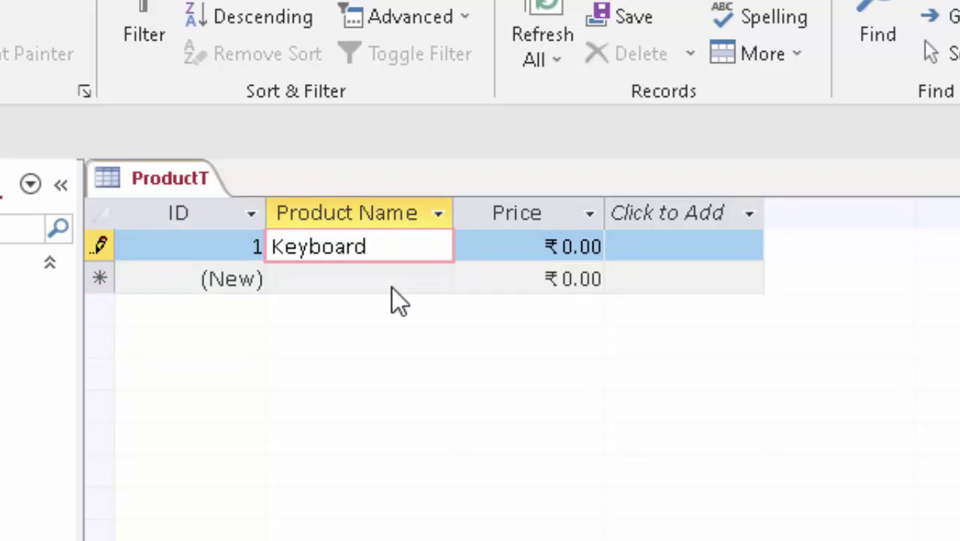
key(Tab)
key(Tab)
key(Tab)
text(M)
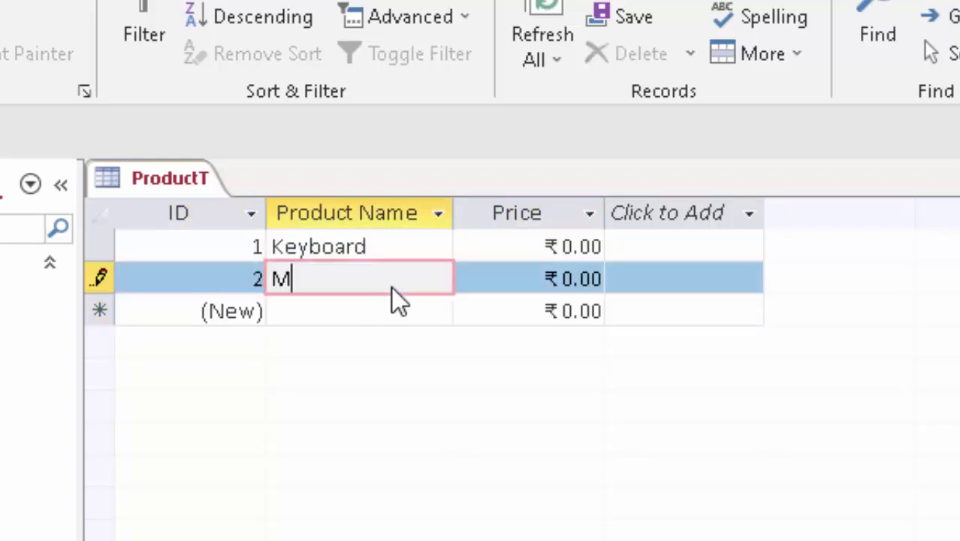
text(ouse)
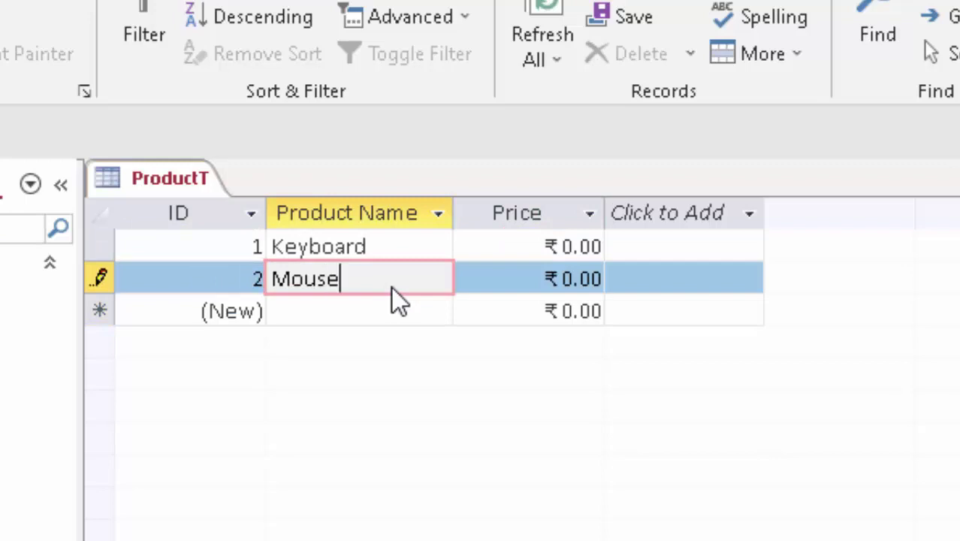
key(Tab)
key(Tab)
key(Tab)
text(M)
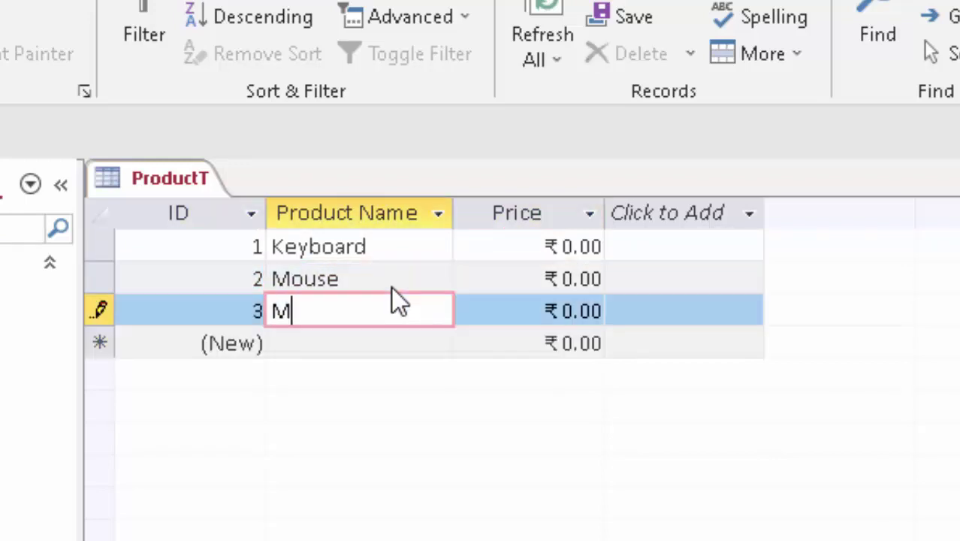
text(onito)
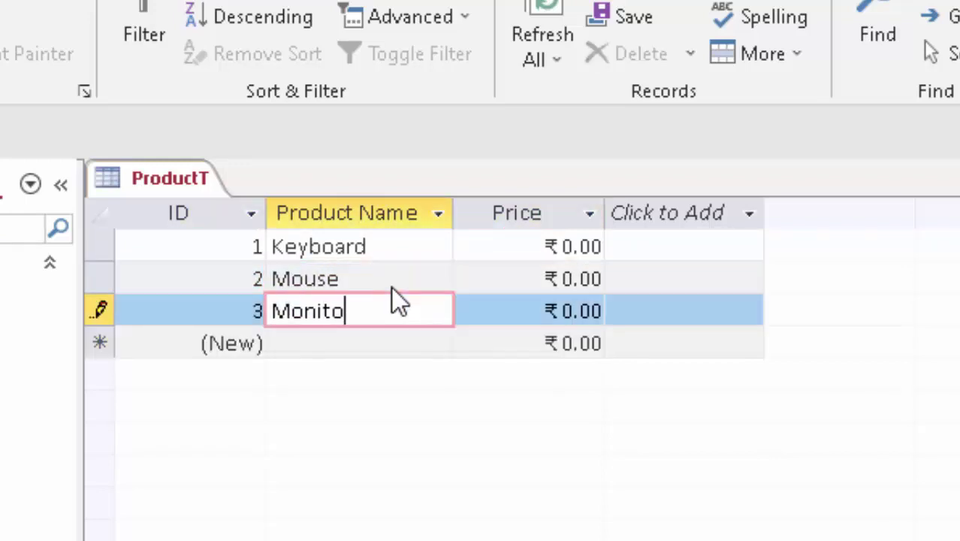
text(r)
key(Tab)
Add LED, LCD and Barcode Reader as further product names
key(Tab)
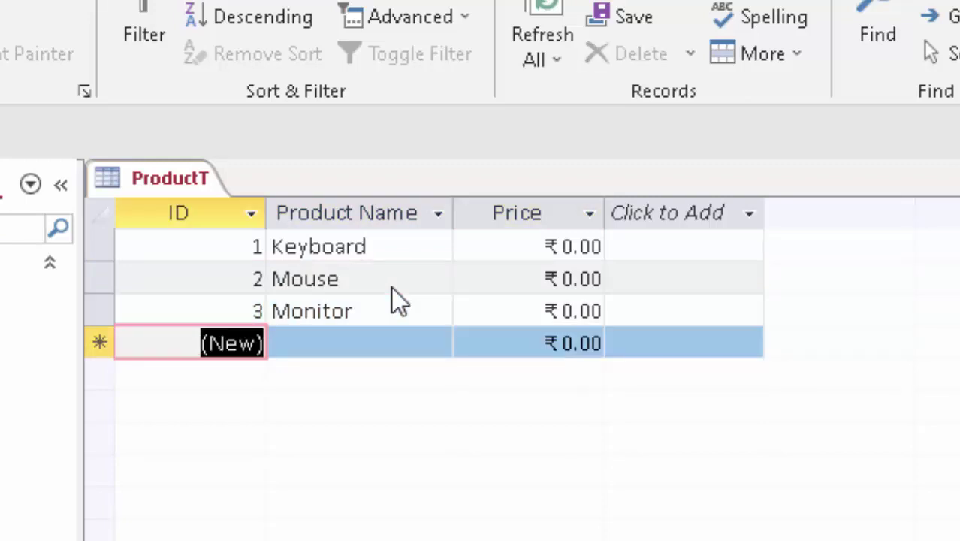
key(Tab)
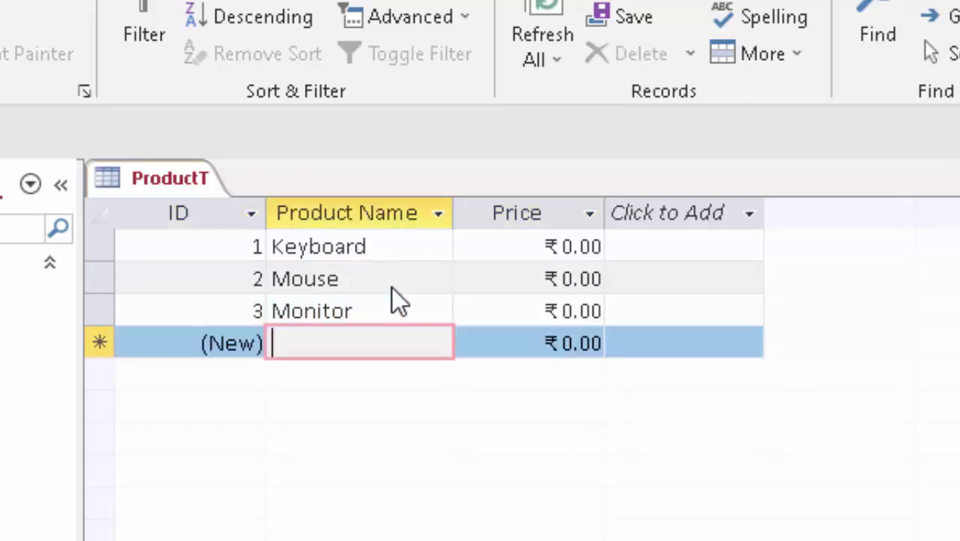
text(LE)
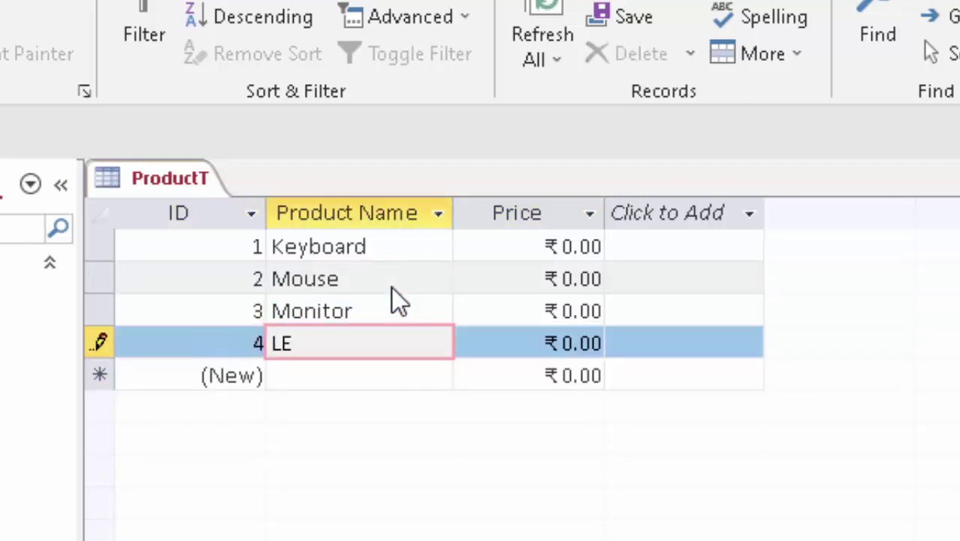
text(D)
key(Tab)
key(Tab)
key(Tab)
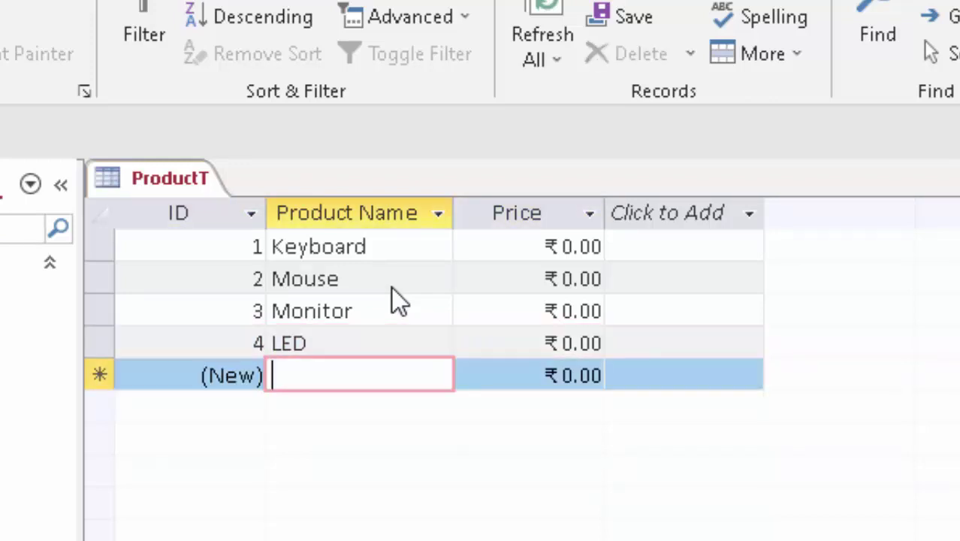
text(LC)
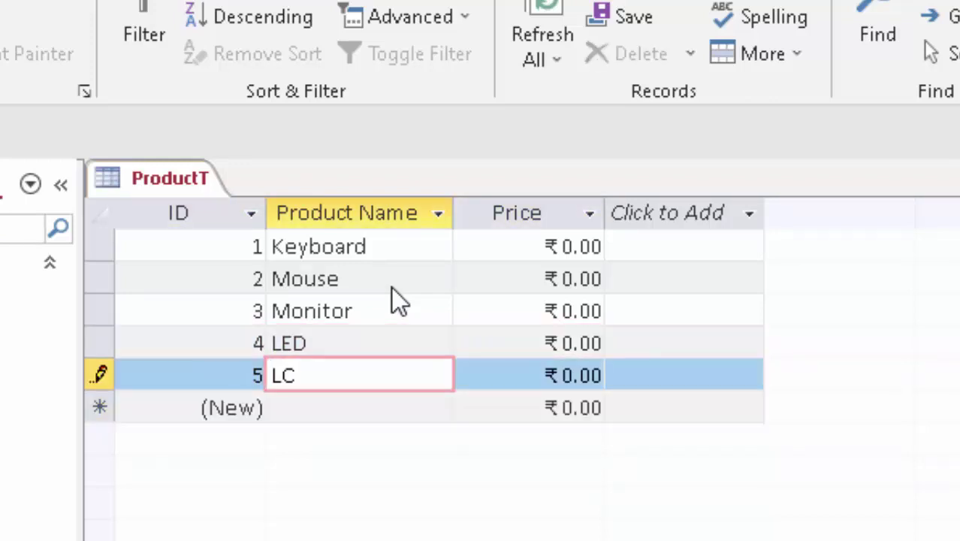
text(D)
key(Tab)
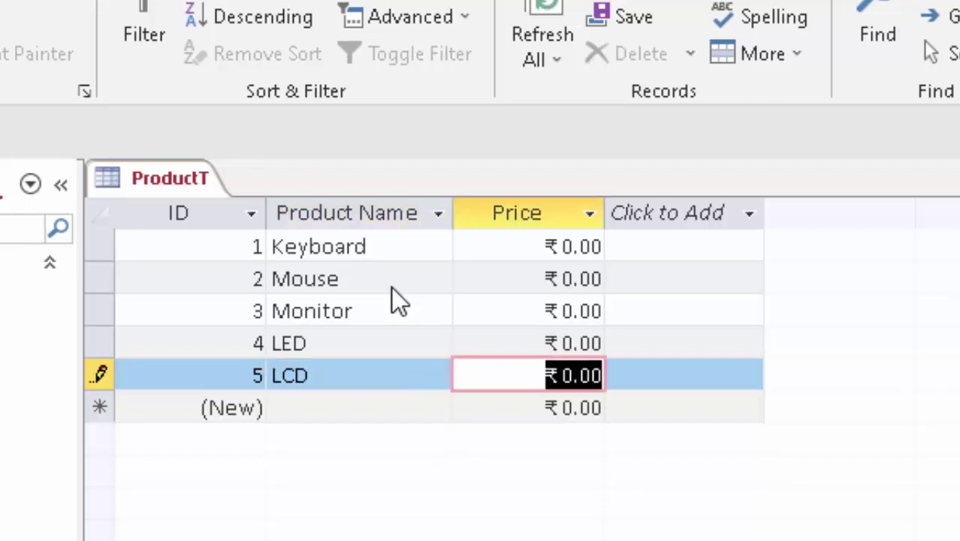
key(Tab)
key(Tab)
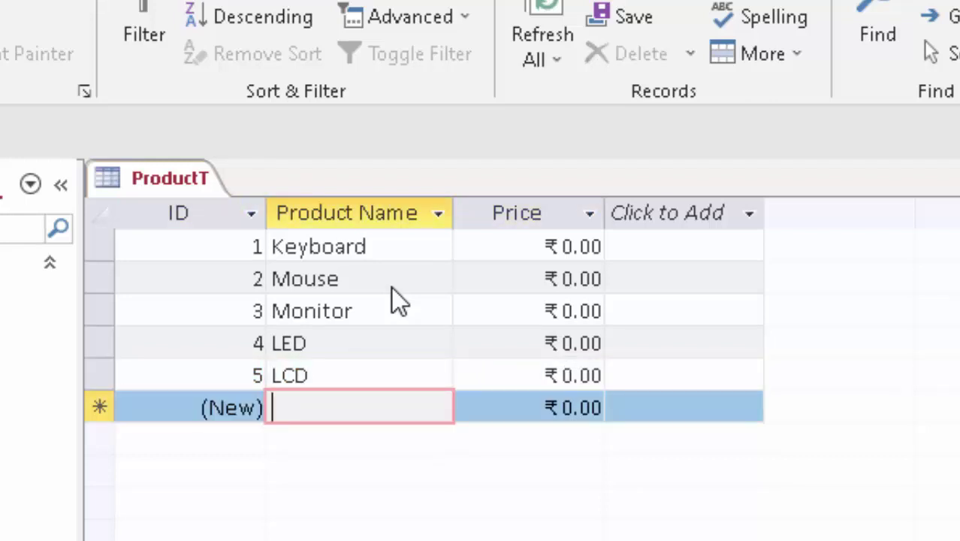
text(Ba)
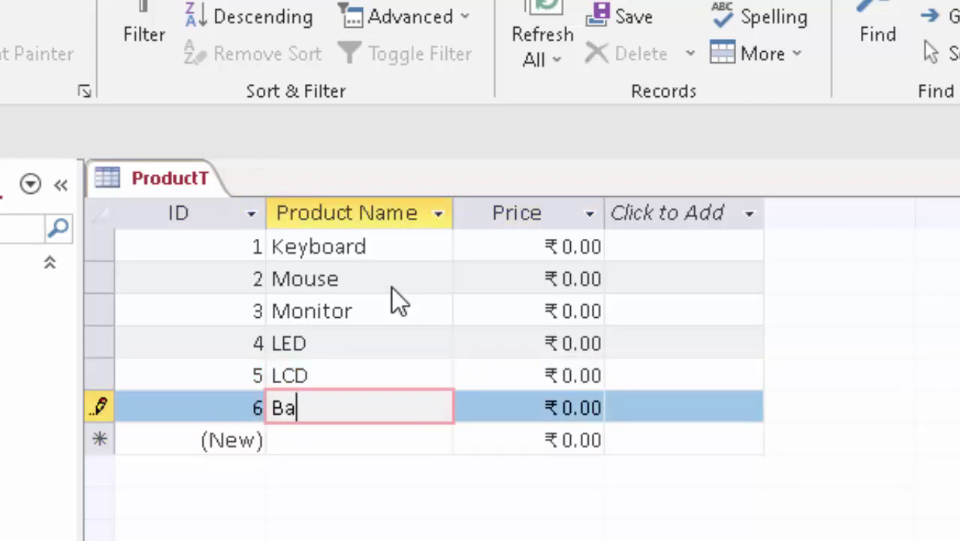
text(rcode)
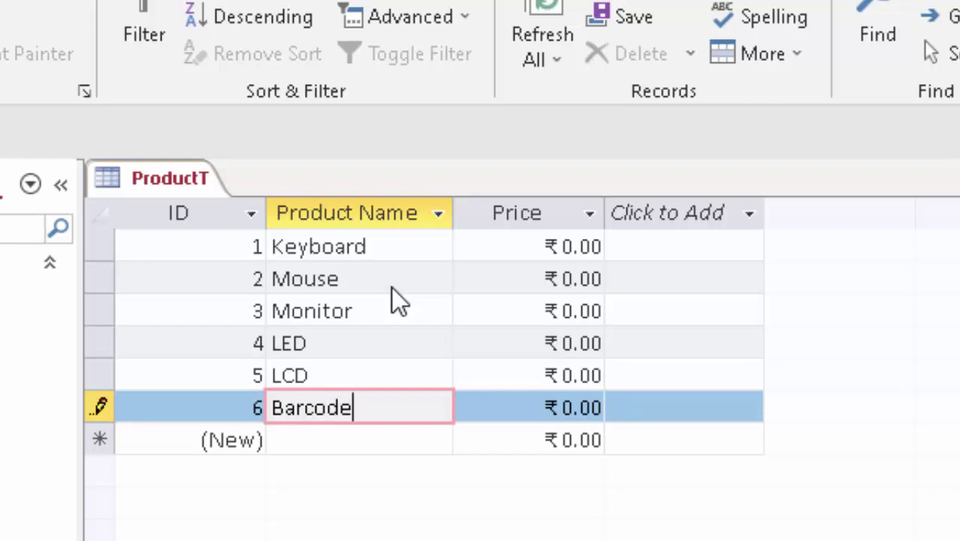
text( Rea)
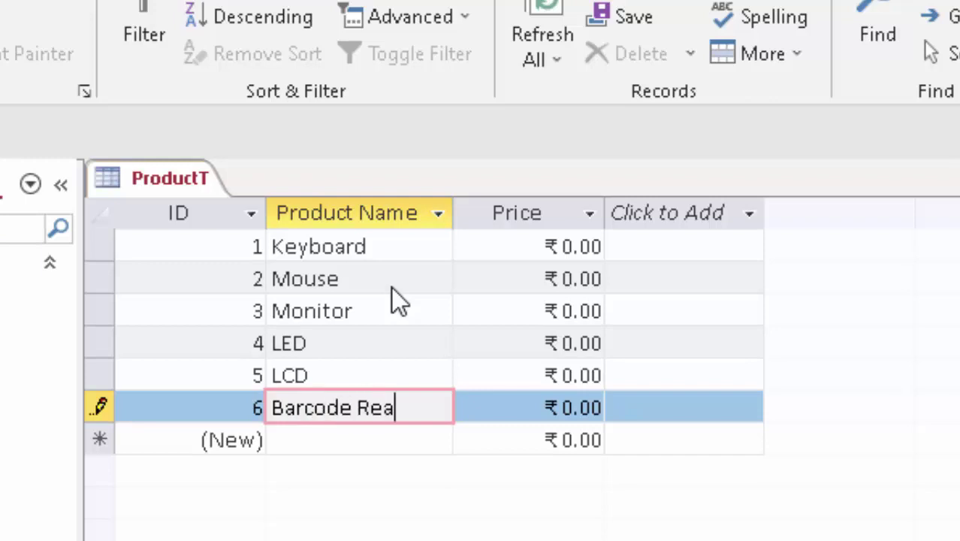
text(der)
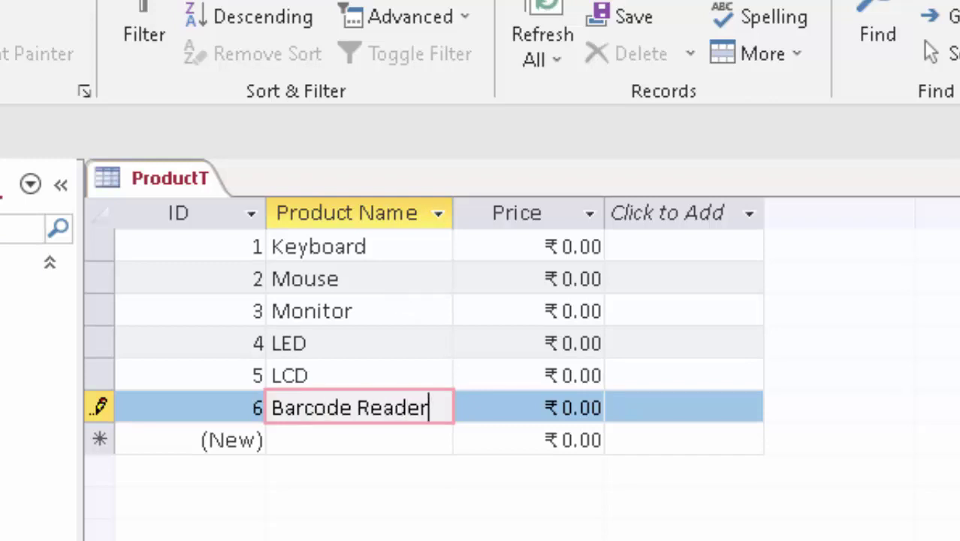
Price Keyboard at 200, Mouse at 120 and Monitor at 3,000
key(Escape)
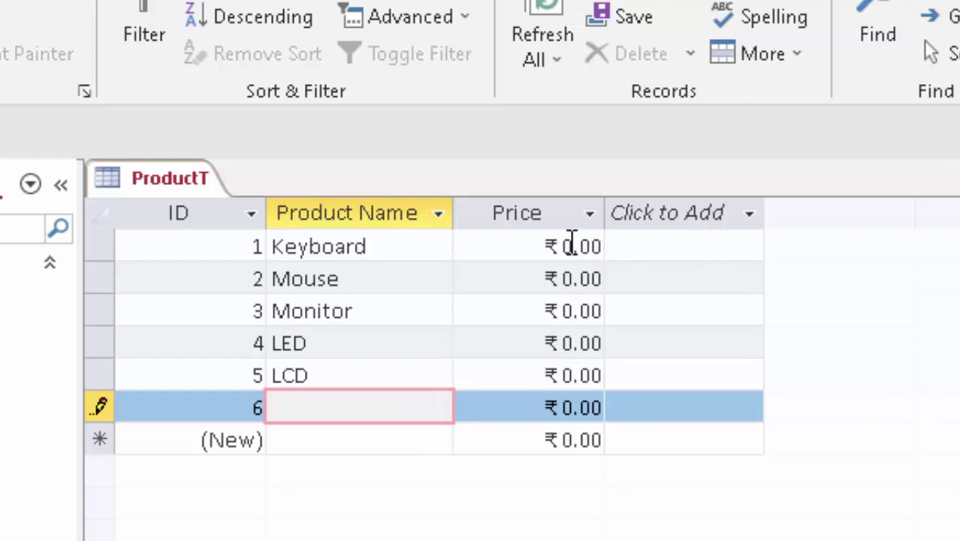
click(571, 245)
key(BackSpace)
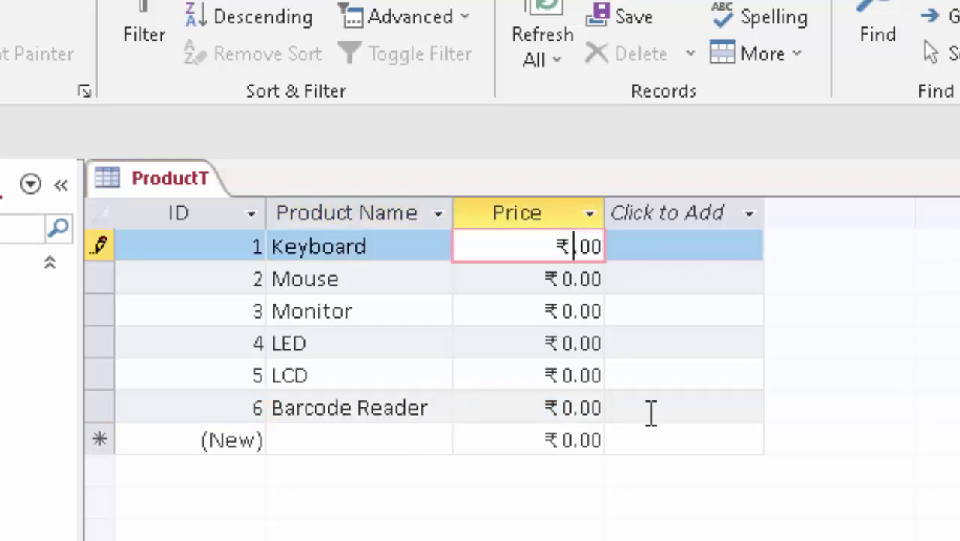
text(200)
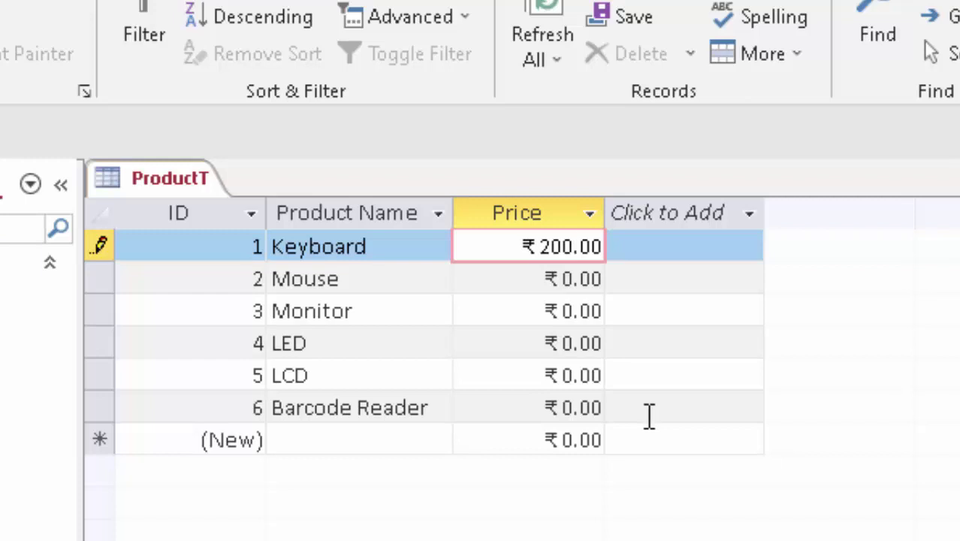
click(573, 280)
key(BackSpace)
text(12)
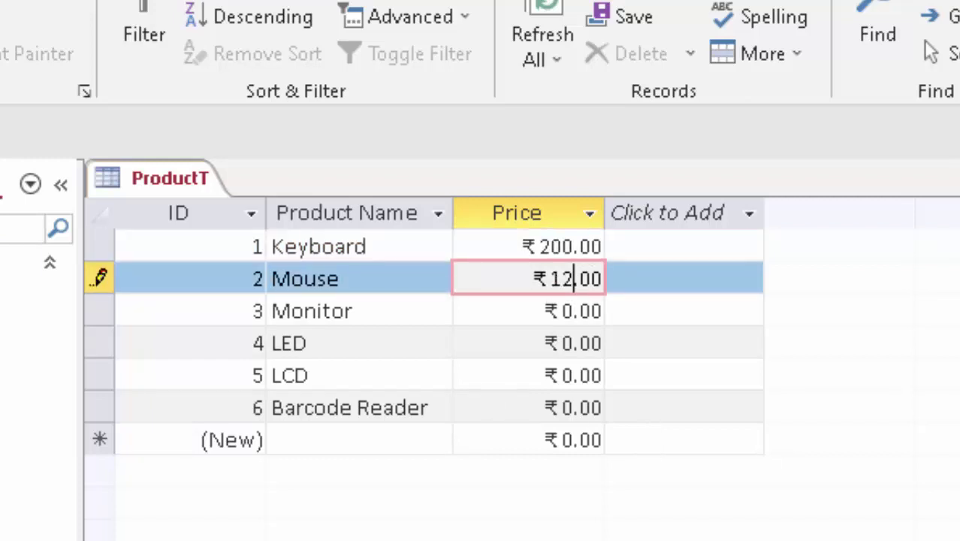
text(0)
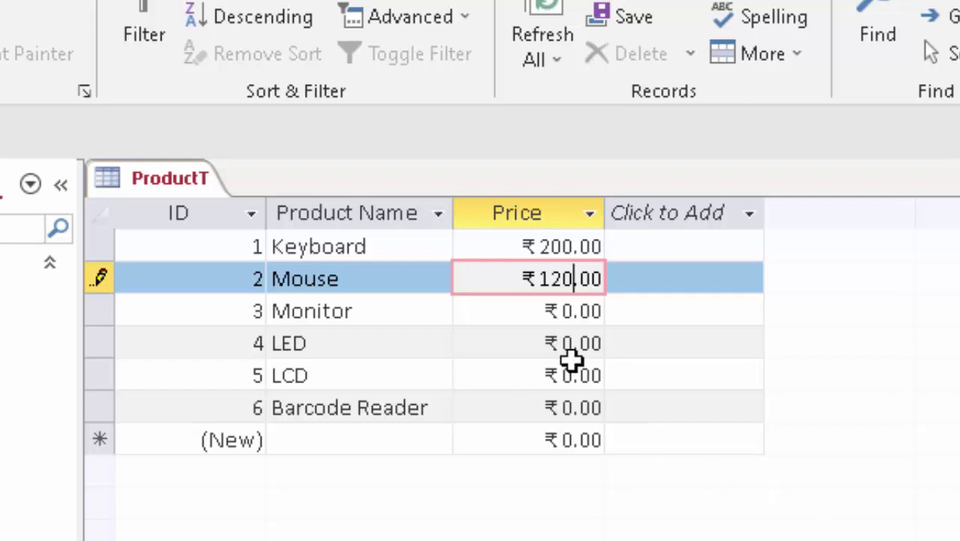
click(565, 311)
text(3)
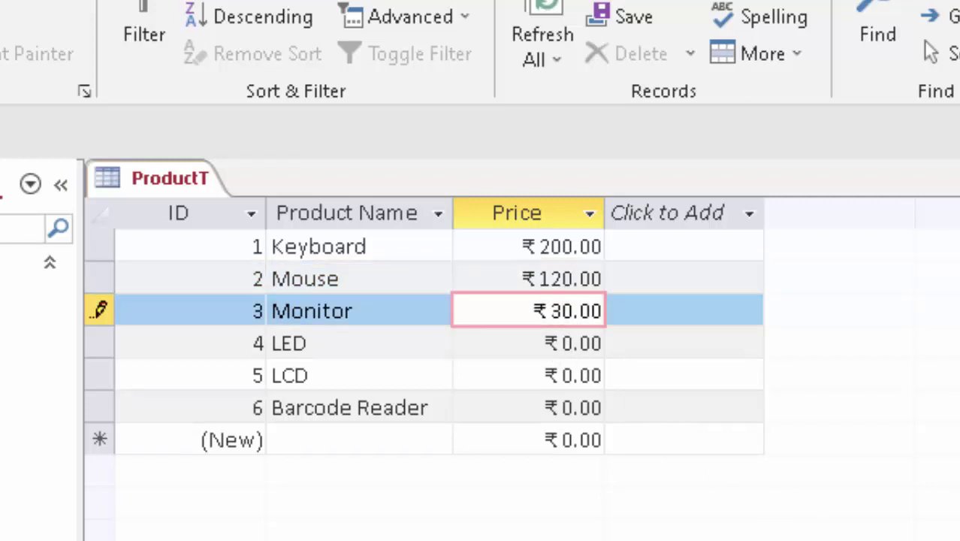
text(00)
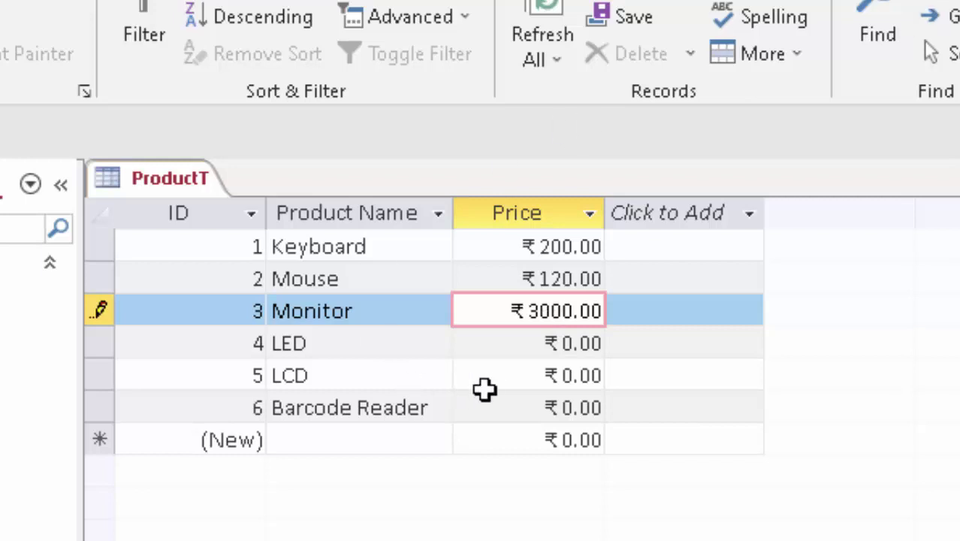
Price LED at 12,000, LCD at 9,000 and Barcode Reader at 1500
click(564, 343)
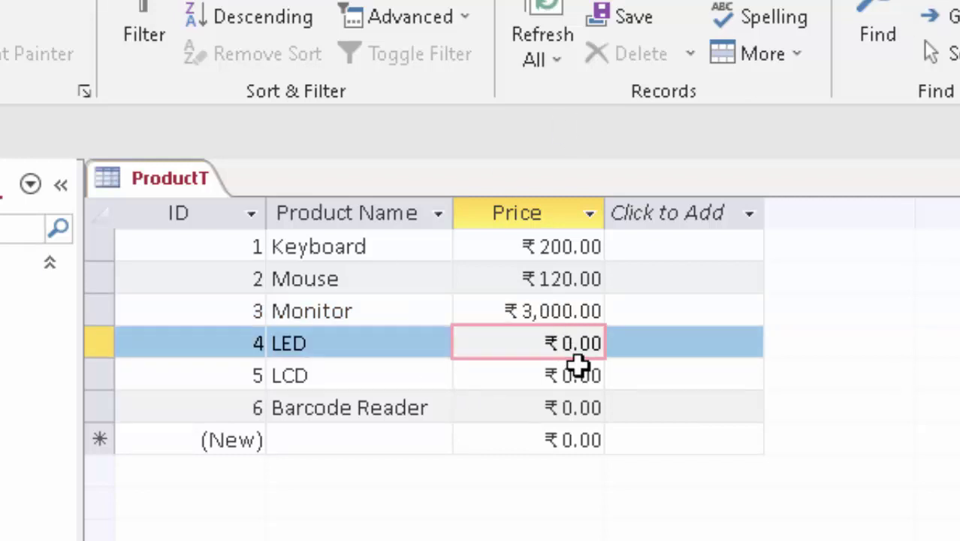
text(120)
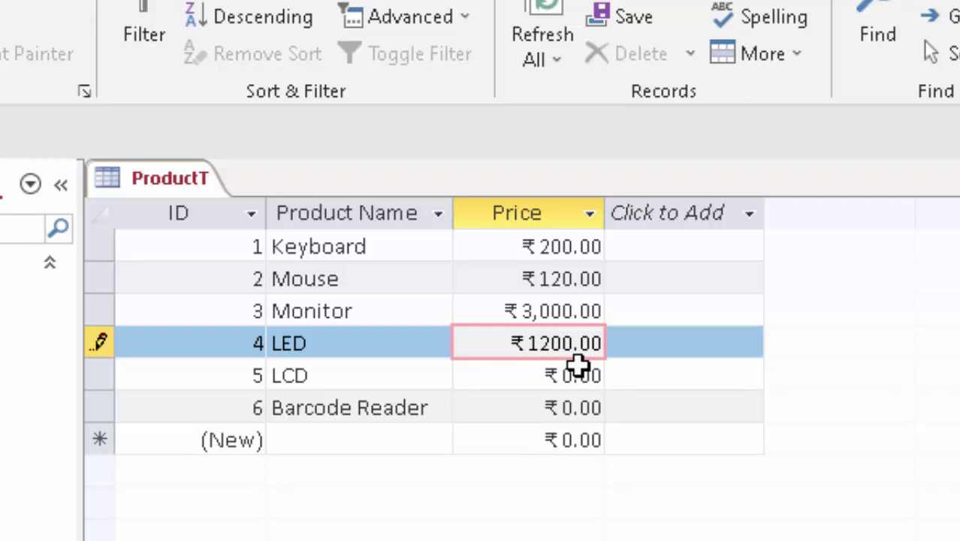
text(0)
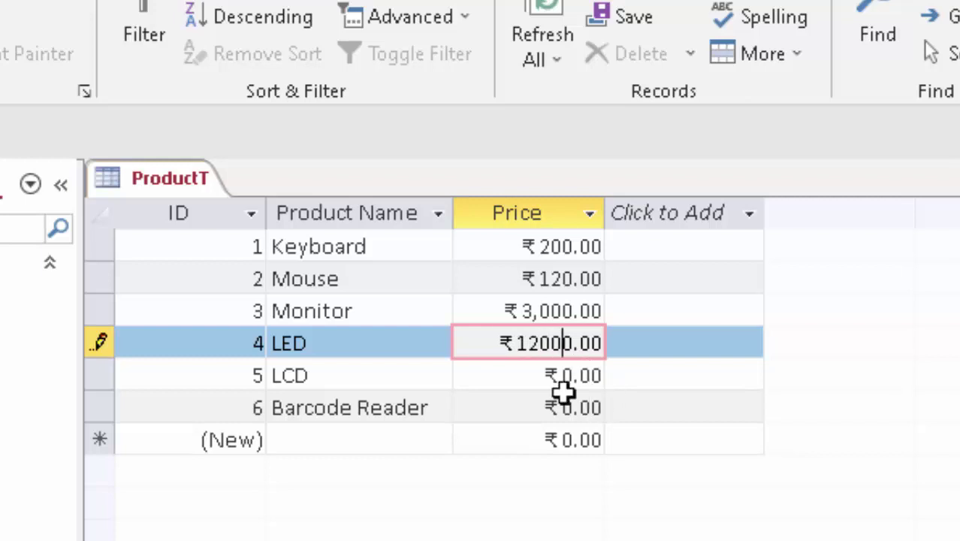
click(575, 376)
key(BackSpace)
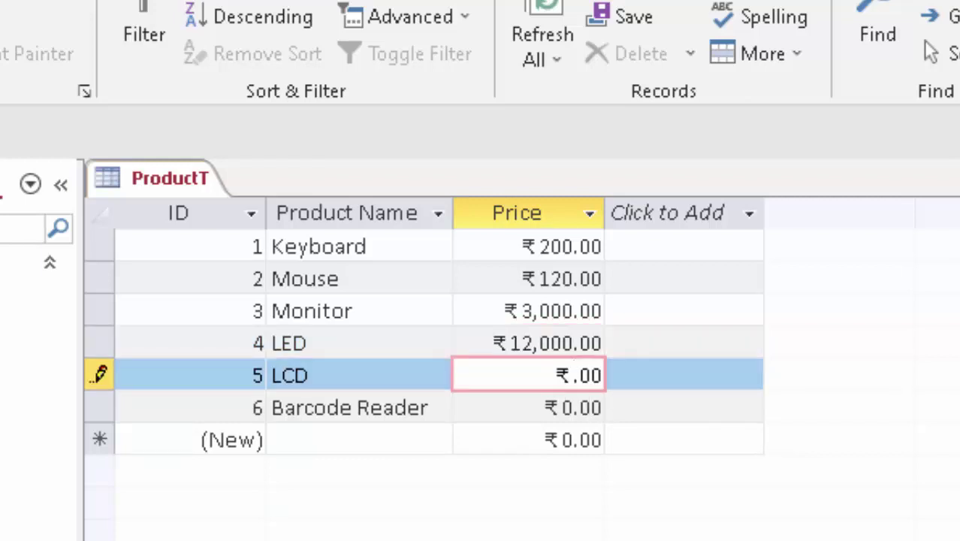
text(9000)
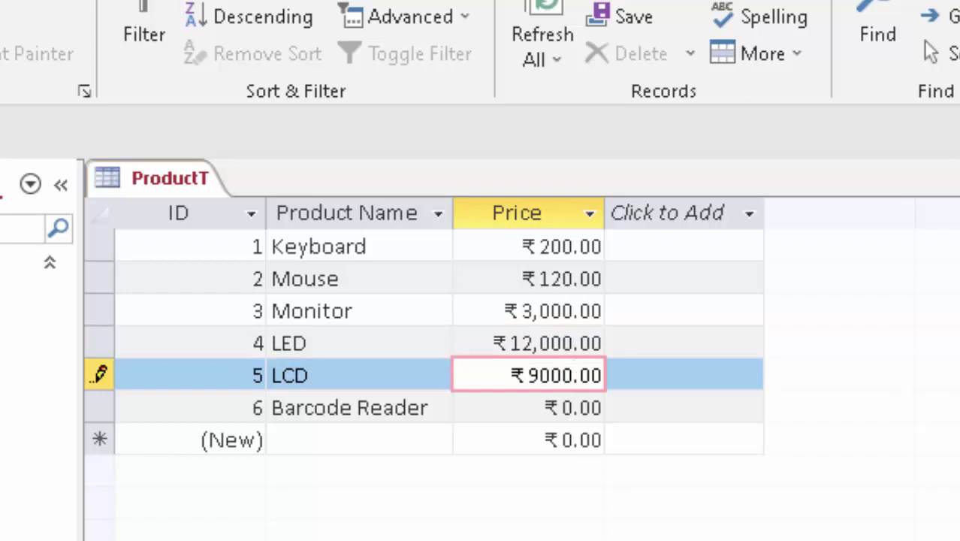
click(576, 410)
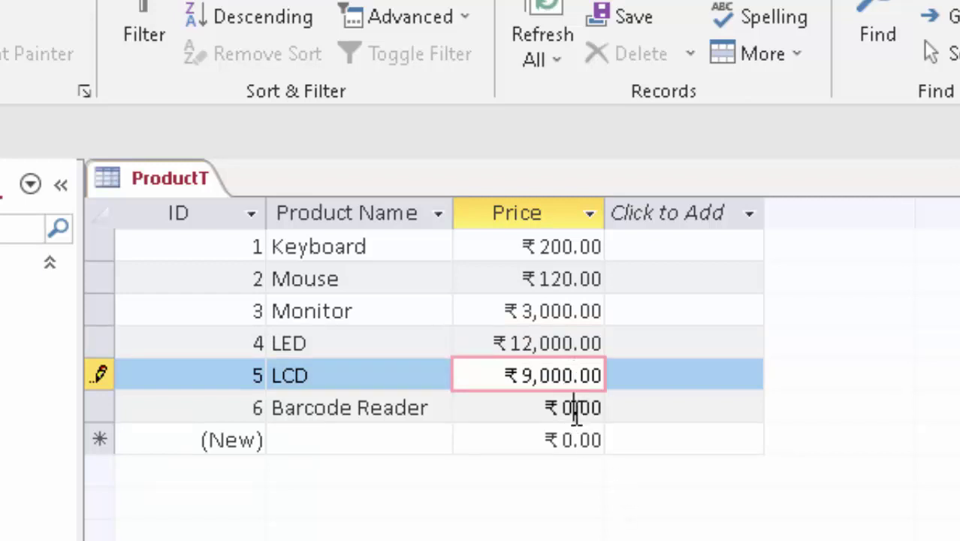
key(BackSpace)
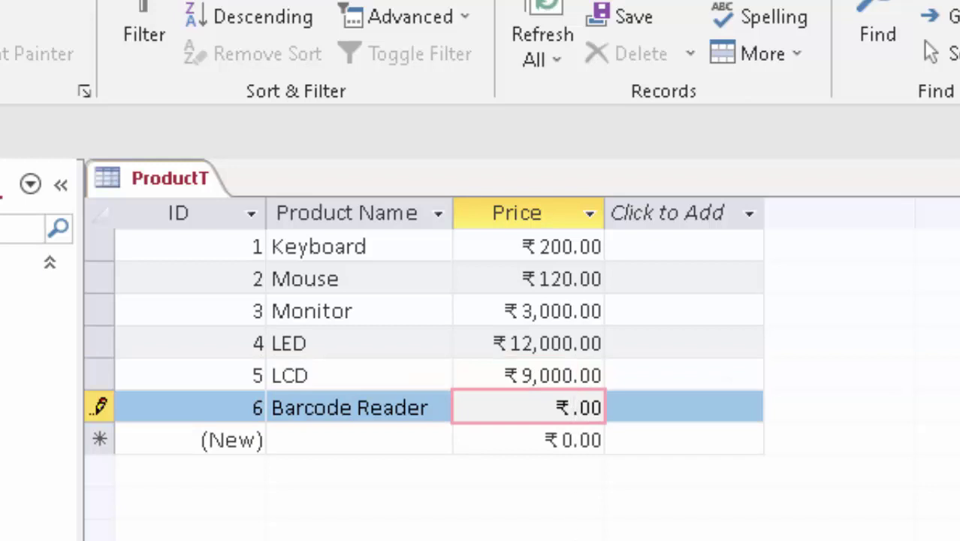
text(1)
text(500)
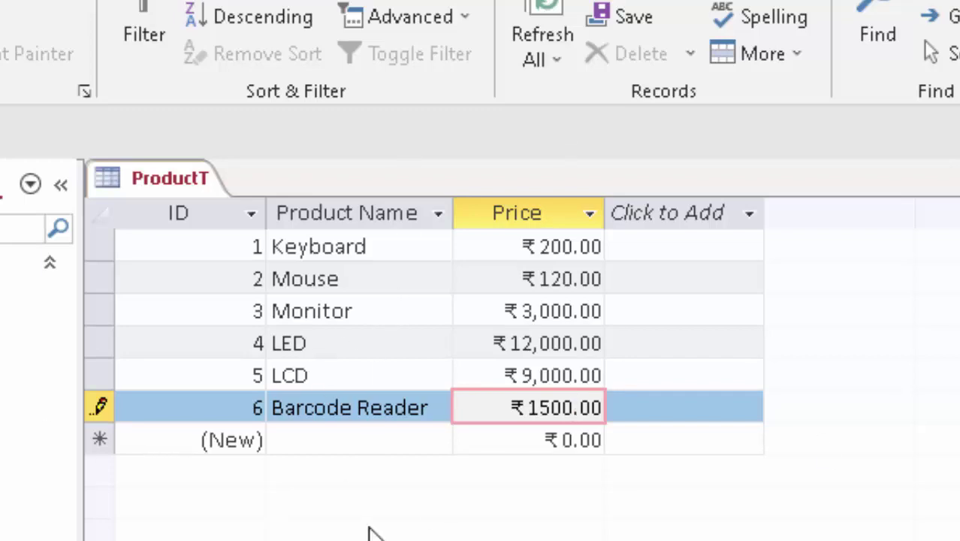
Create another blank table, save it as Sales, and open it in Design view
click(118, 32)
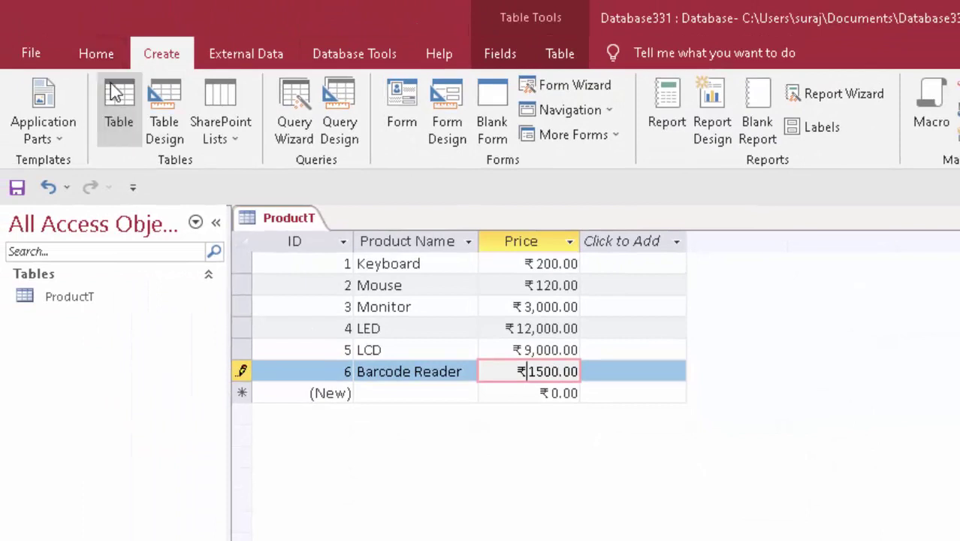
click(118, 101)
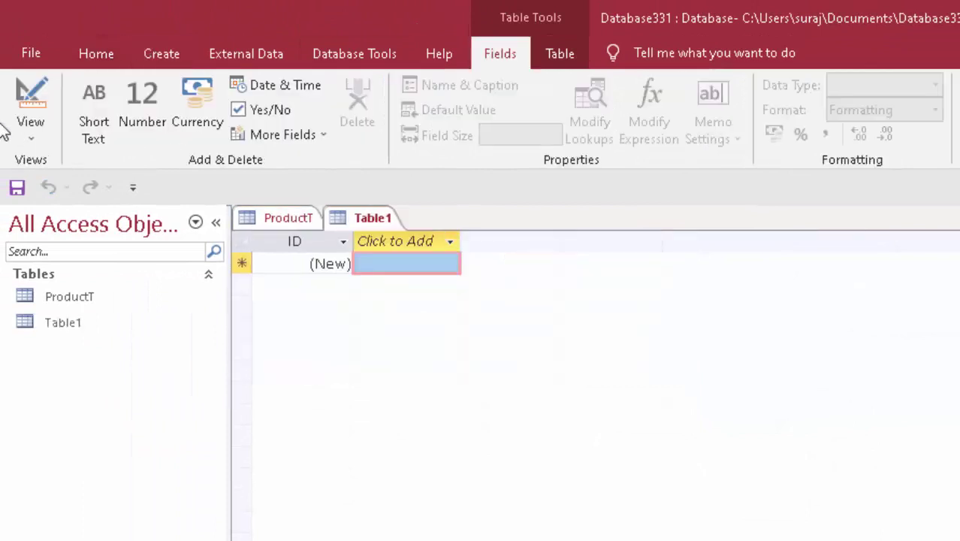
click(34, 96)
key(BackSpace)
text(Sales)
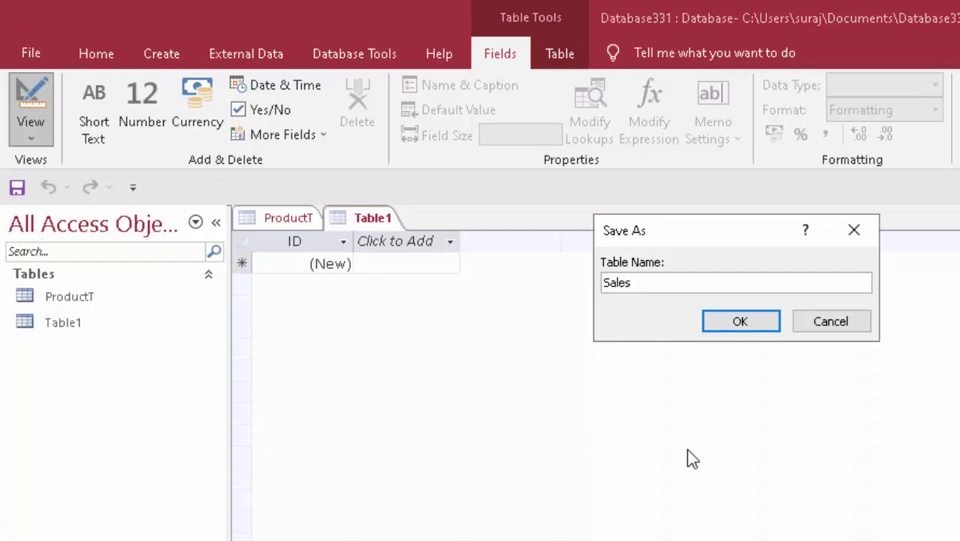
key(Return)
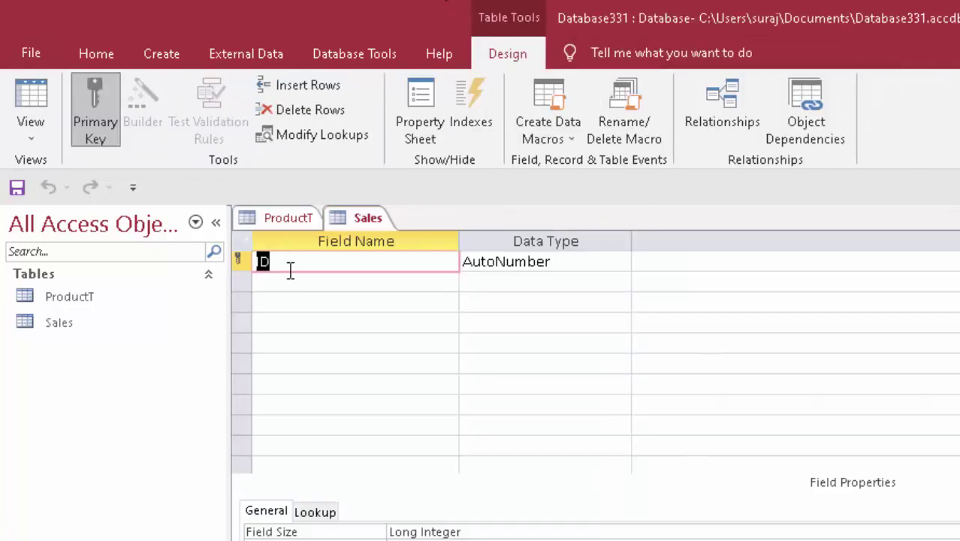
Rename the key field to Sales Id and add a Short Text field Name of Sales Man
key(BackSpace)
text(S)
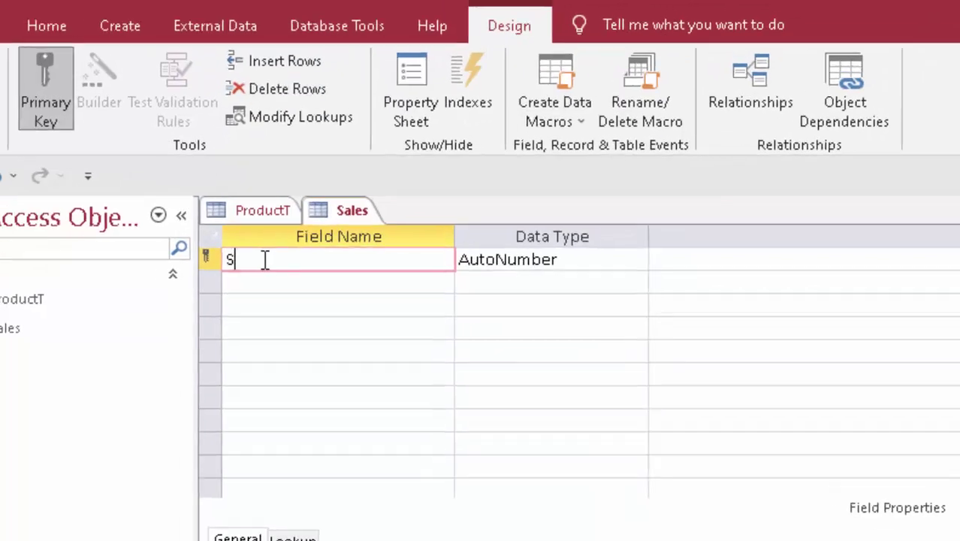
text(ales)
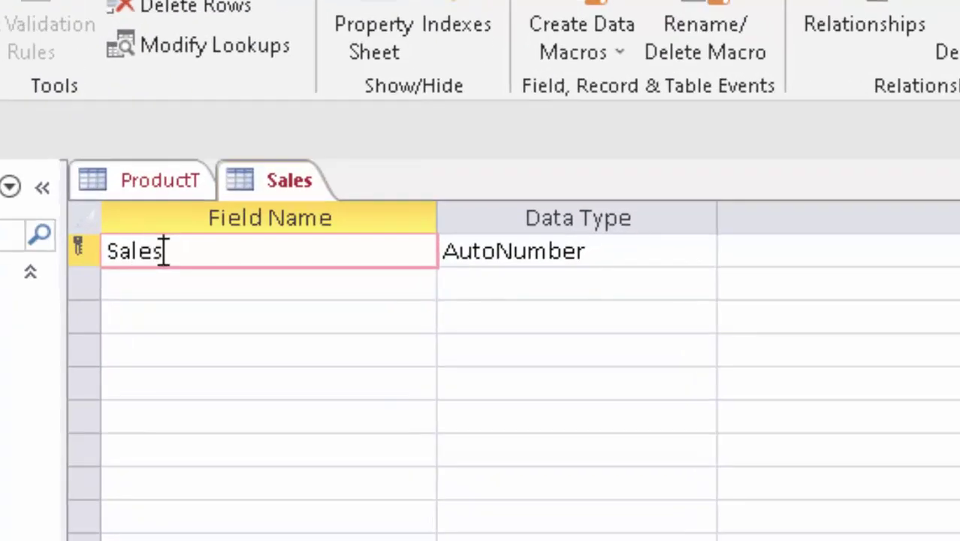
text( Id)
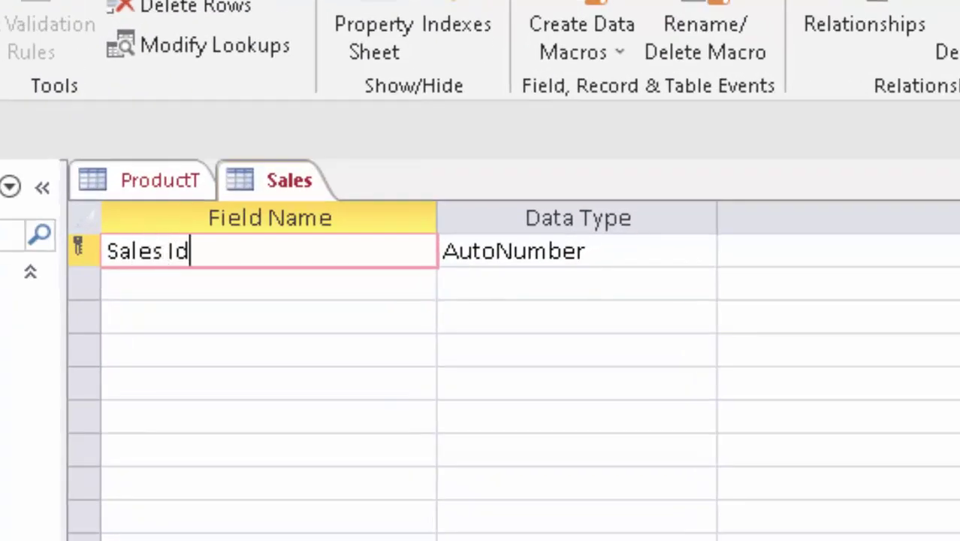
click(157, 287)
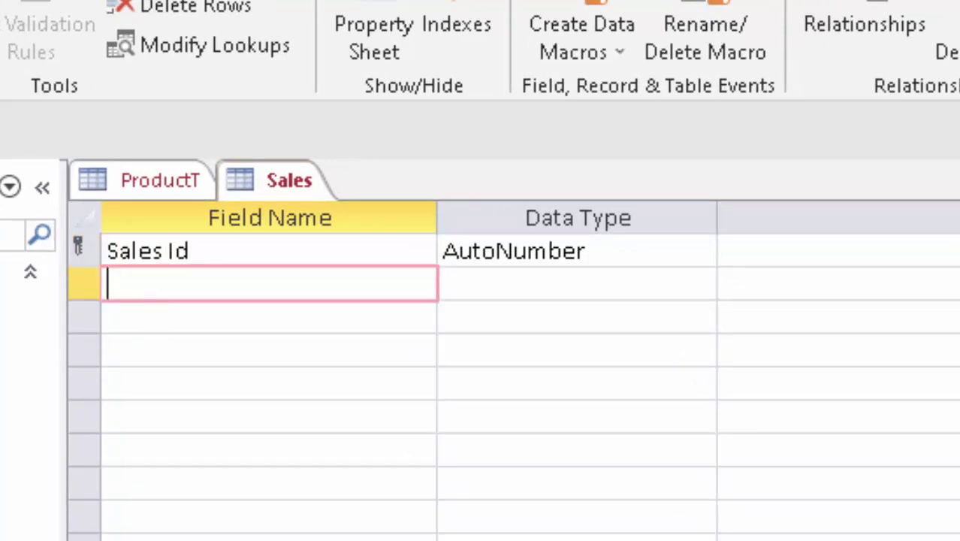
text(Name o)
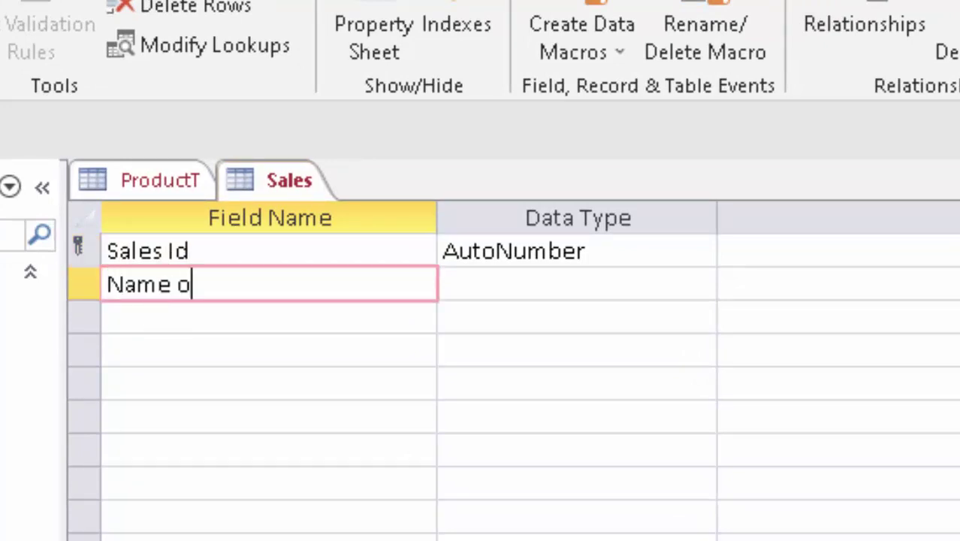
text(d)
key(BackSpace)
text(f )
text(Salesx)
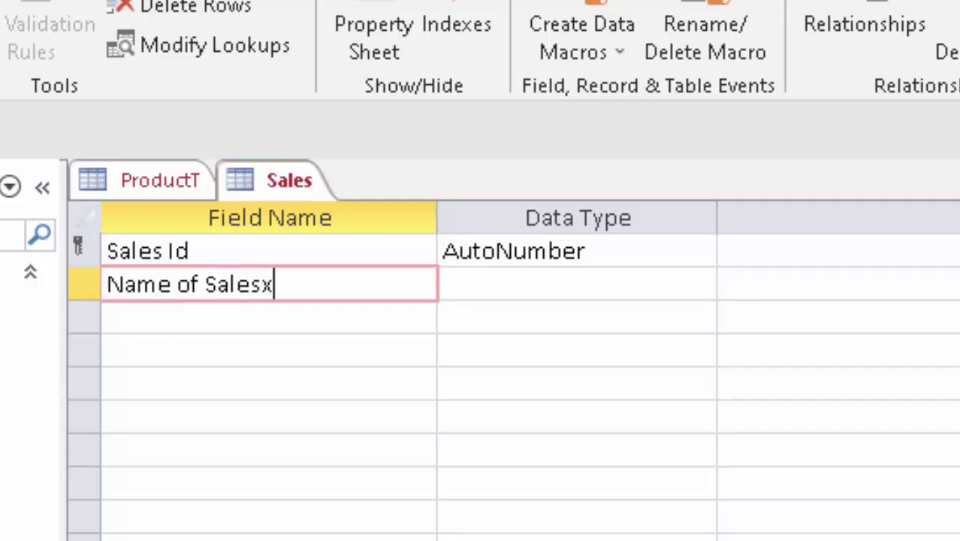
text(Man)
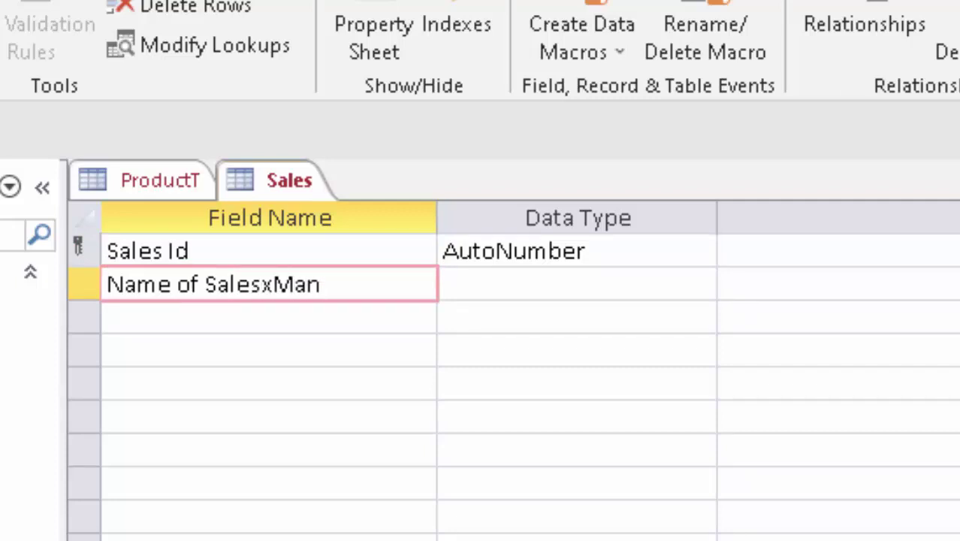
click(274, 287)
key(BackSpace)
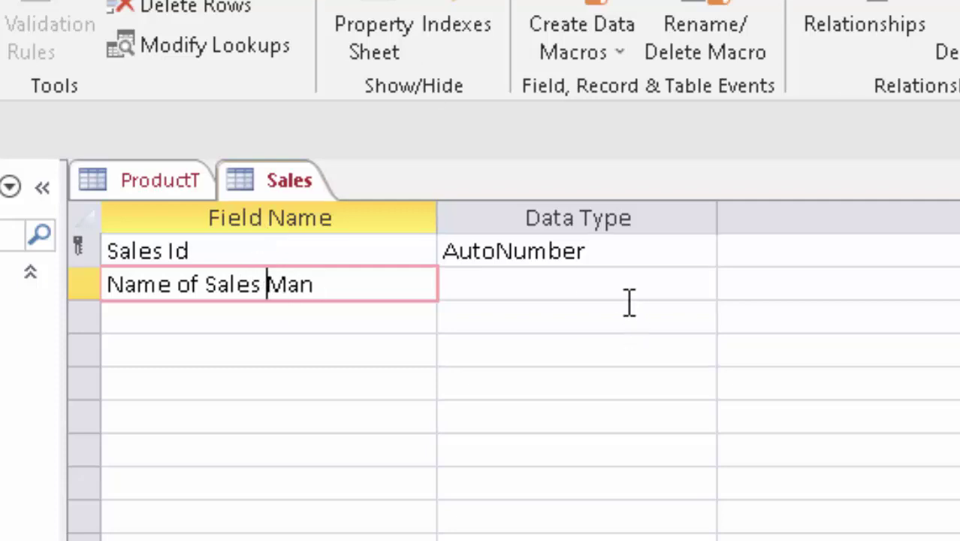
click(602, 272)
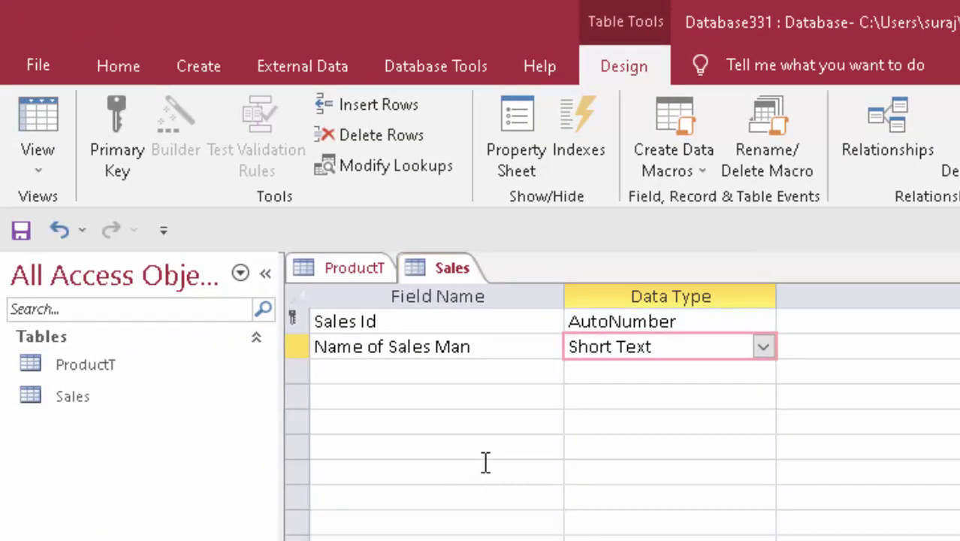
click(379, 374)
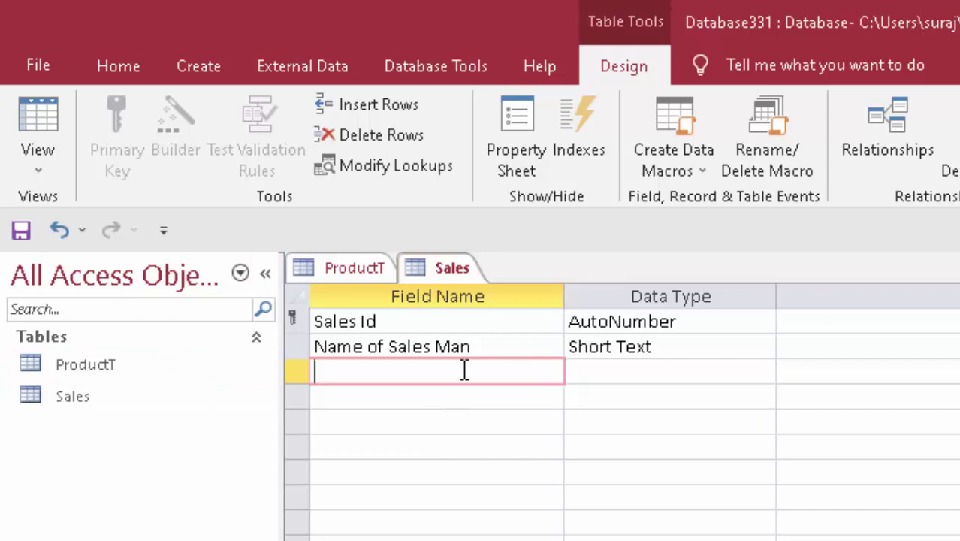
Save Sales, switch to Datasheet view, and widen the Name of Sales Man column to fit its heading
click(33, 109)
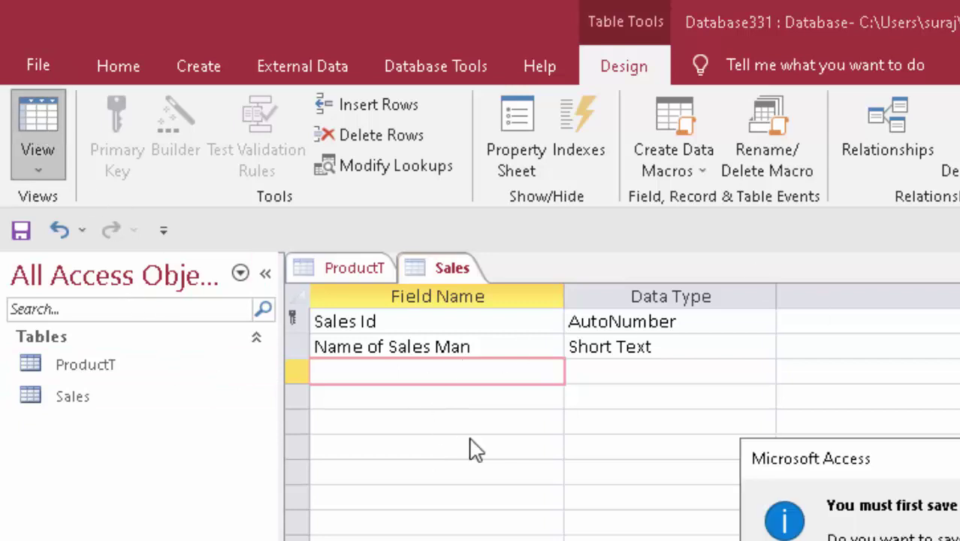
key(Return)
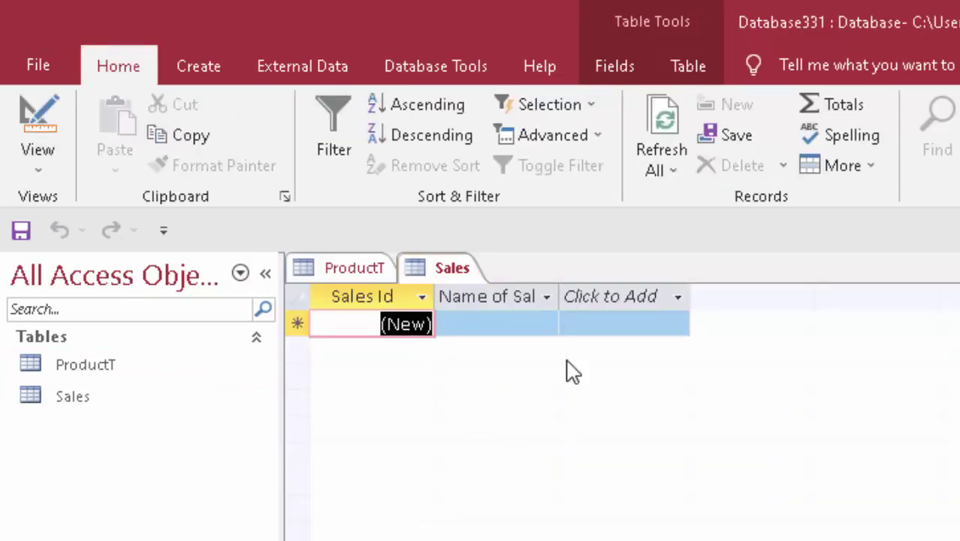
drag(561, 301, 598, 360)
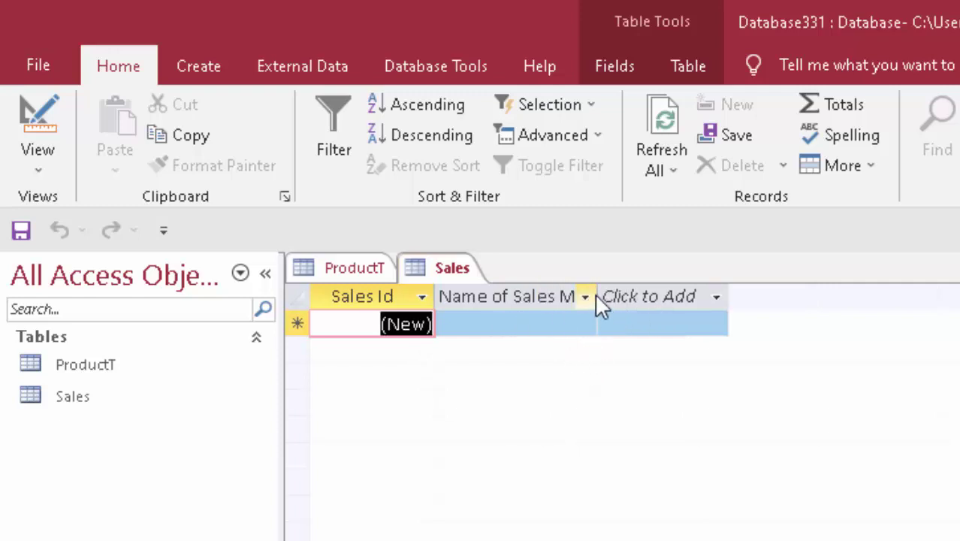
drag(598, 296, 646, 350)
Enter salesmen Ram, Shyam, Ramu, Sumit and Amit as records 1–5, then begin a sixth name
click(525, 324)
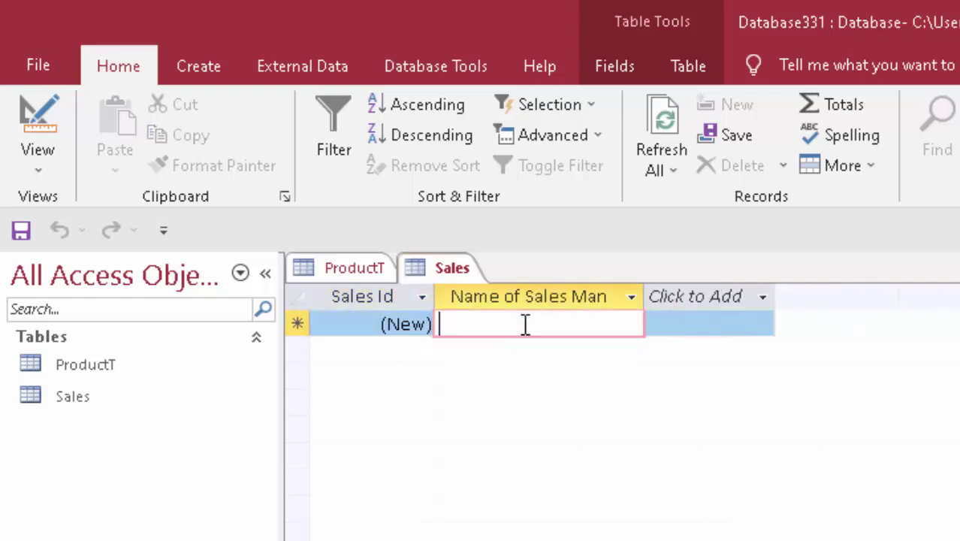
text(Ram)
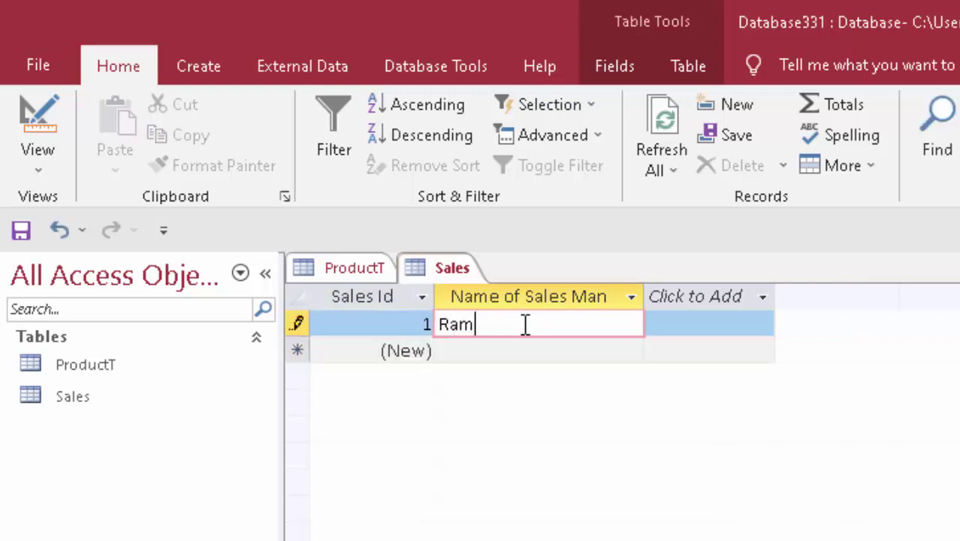
key(Tab)
key(Tab)
text(S)
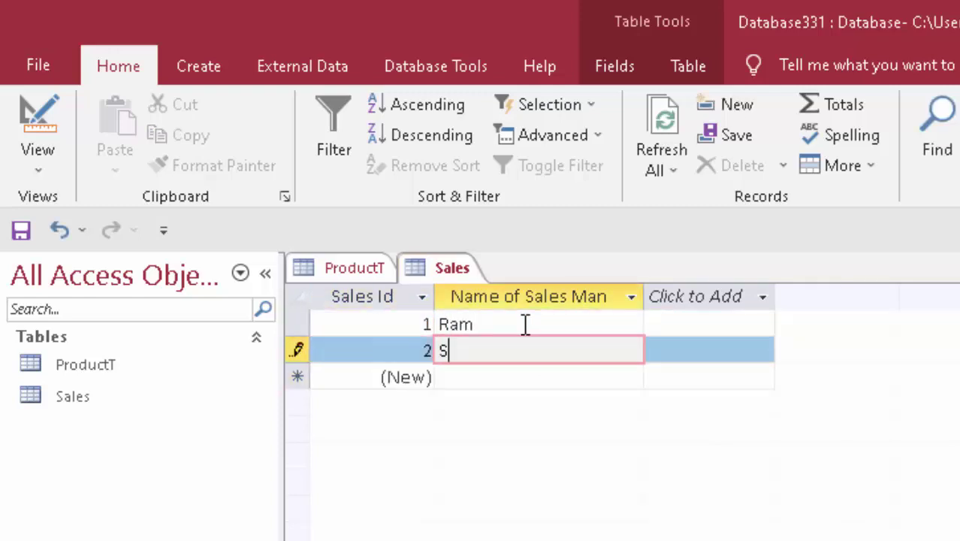
text(hyam)
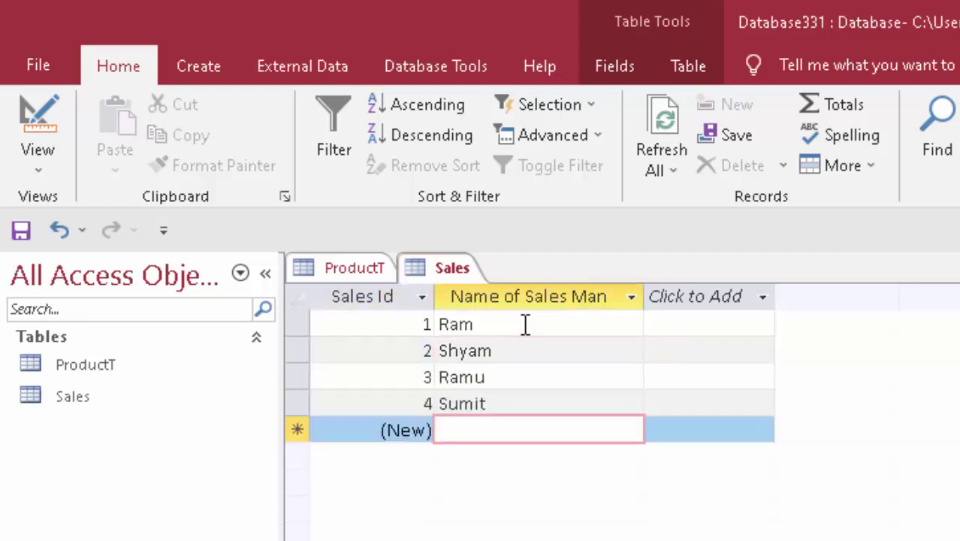
text(Amit)
key(Tab)
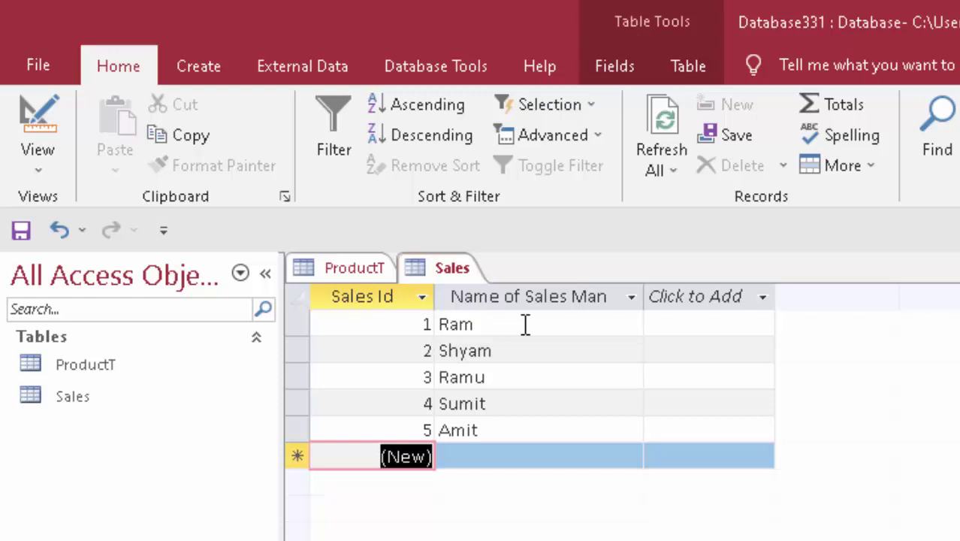
text(R)
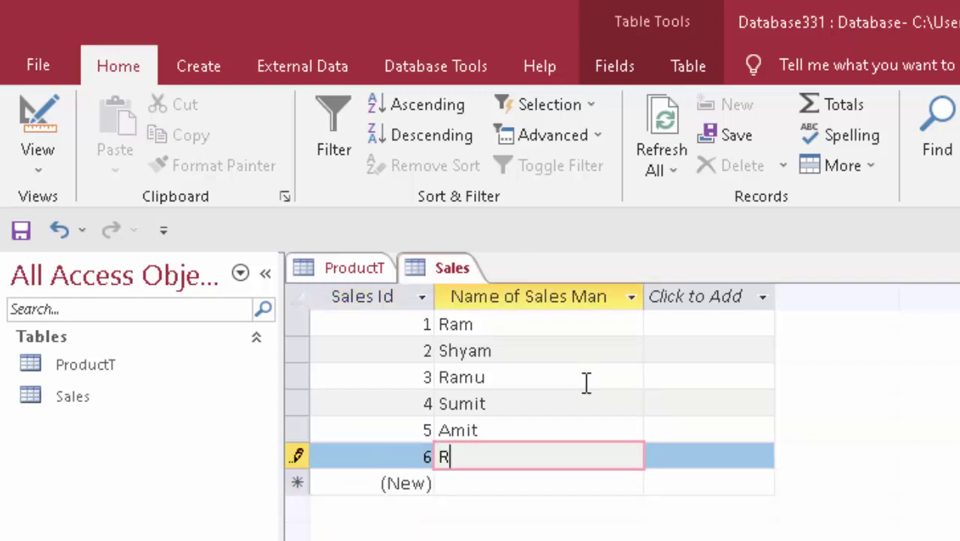
text(ajesh)
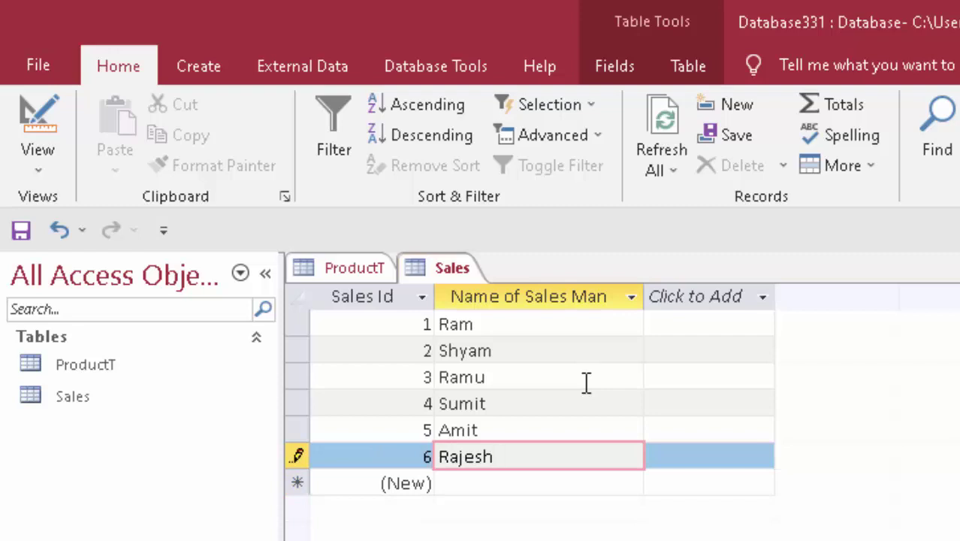
Save the Sales table with its sixth record, Rajesh, and close it
right_click(455, 268)
click(510, 275)
right_click(466, 278)
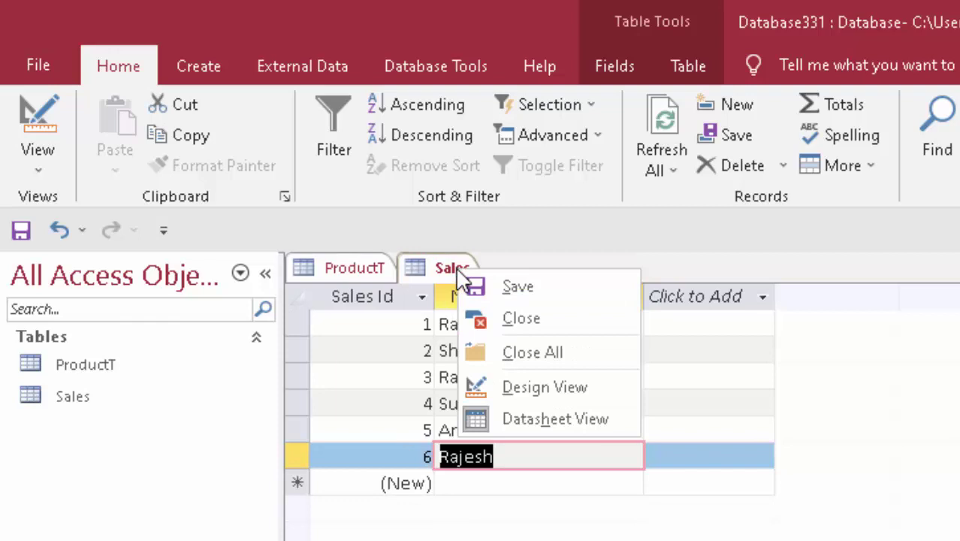
click(511, 316)
Save and close the ProductT table
right_click(366, 270)
click(388, 276)
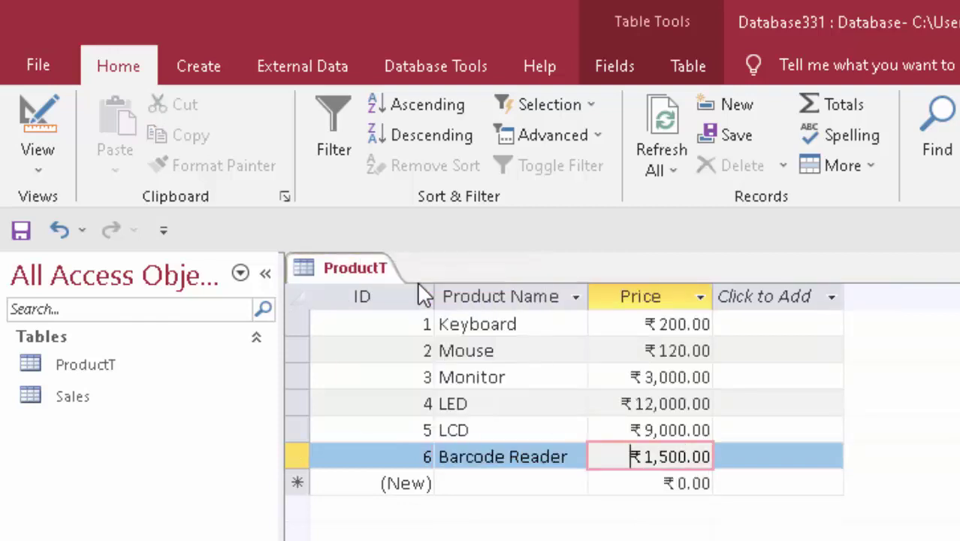
right_click(368, 254)
right_click(359, 272)
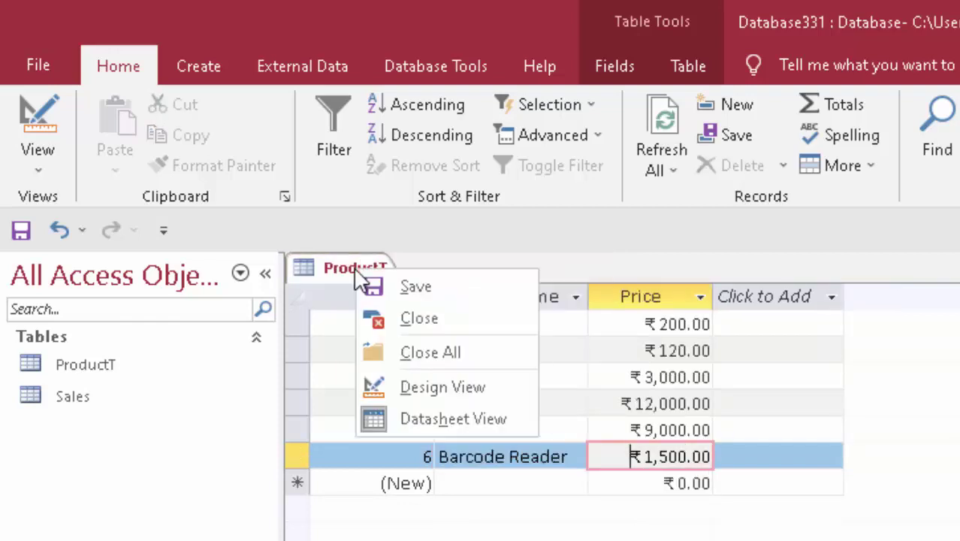
click(396, 331)
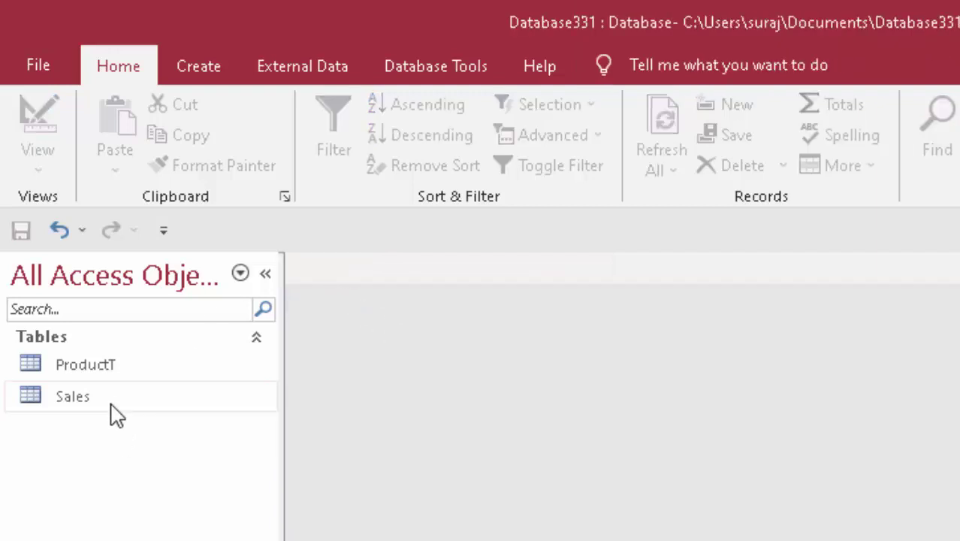
Open the Sales table in Design view, then view the ProductT table's records
click(113, 396)
right_click(115, 399)
click(156, 450)
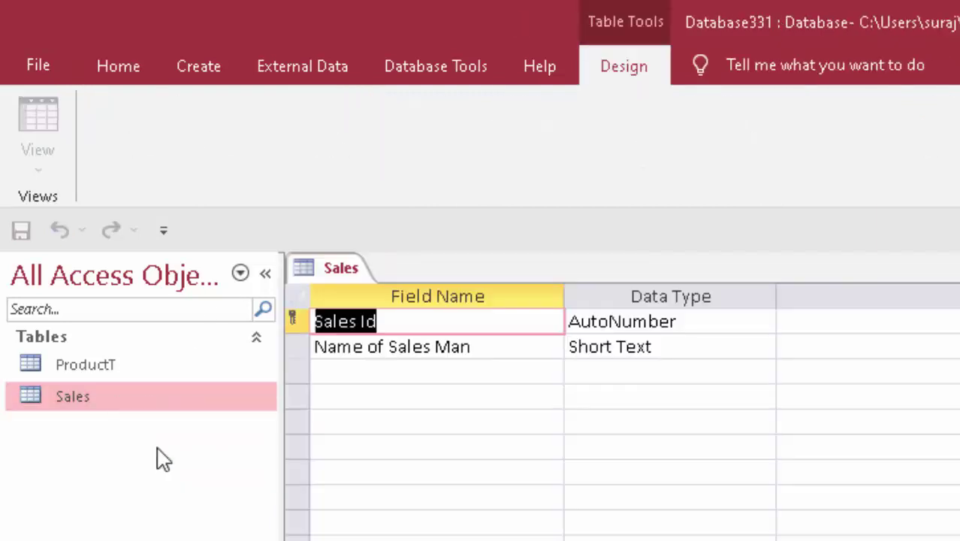
click(383, 374)
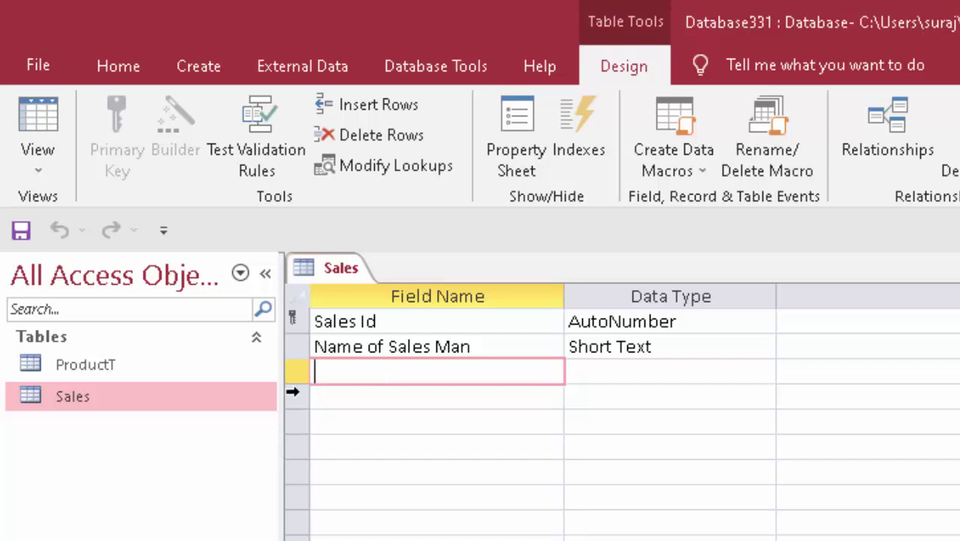
double_click(133, 366)
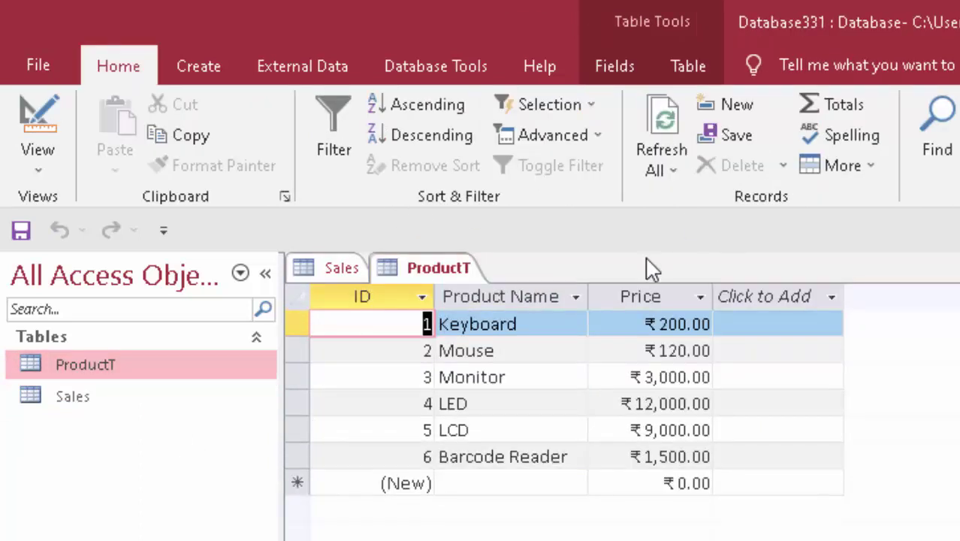
Reopen the Sales design and add a Product Name field in the third row, opening its data type list
right_click(119, 400)
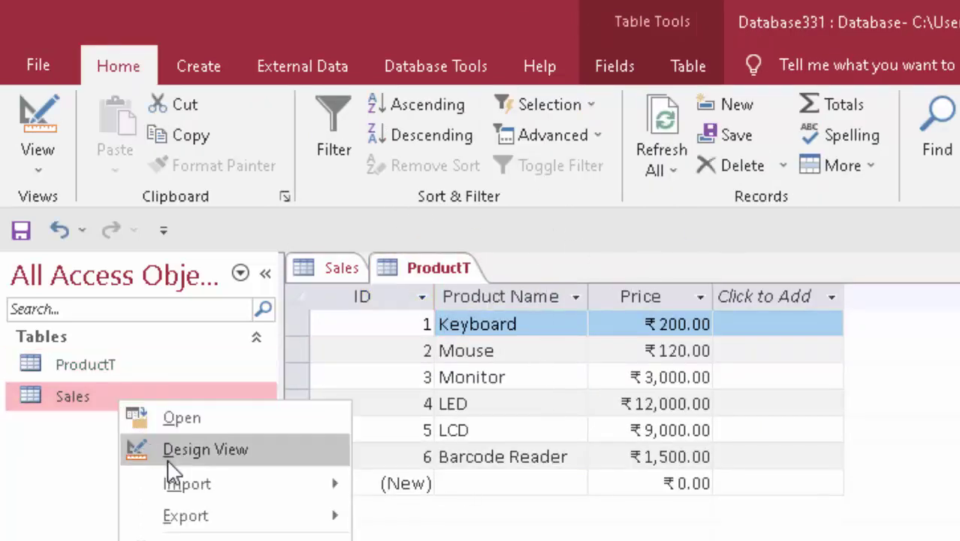
click(170, 460)
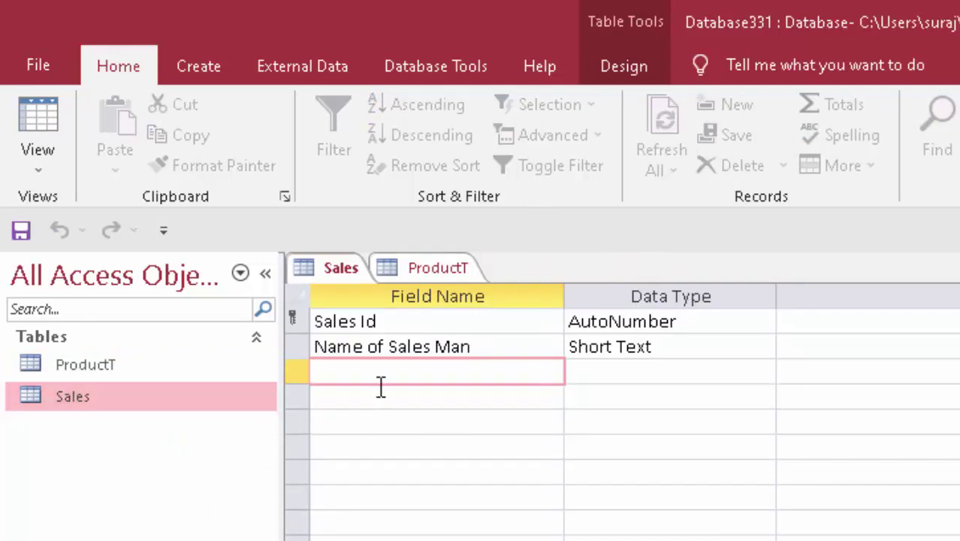
text(Product Name)
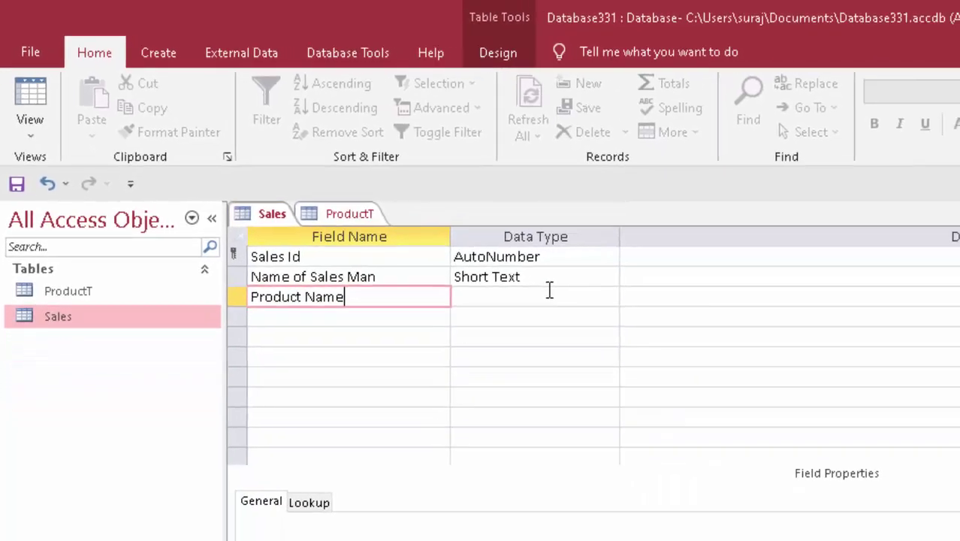
click(445, 248)
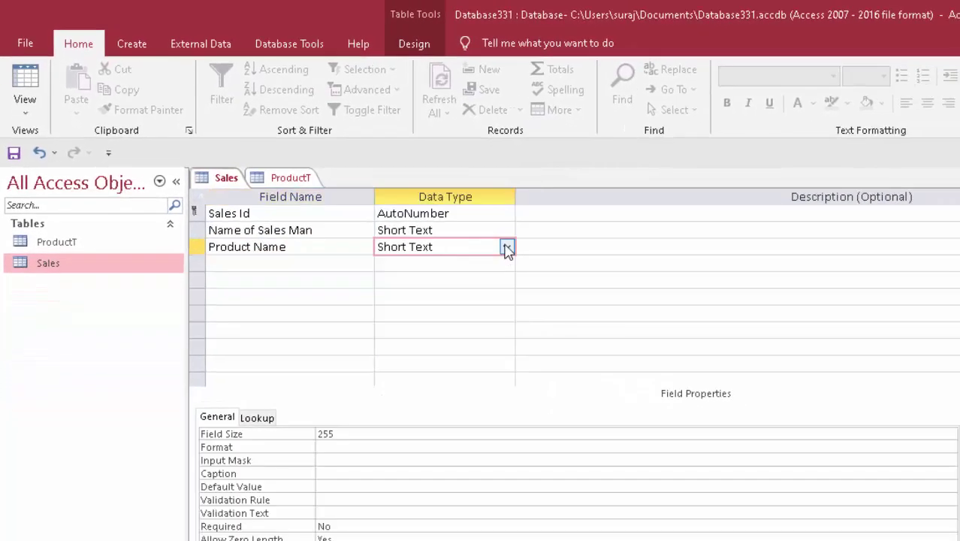
click(507, 248)
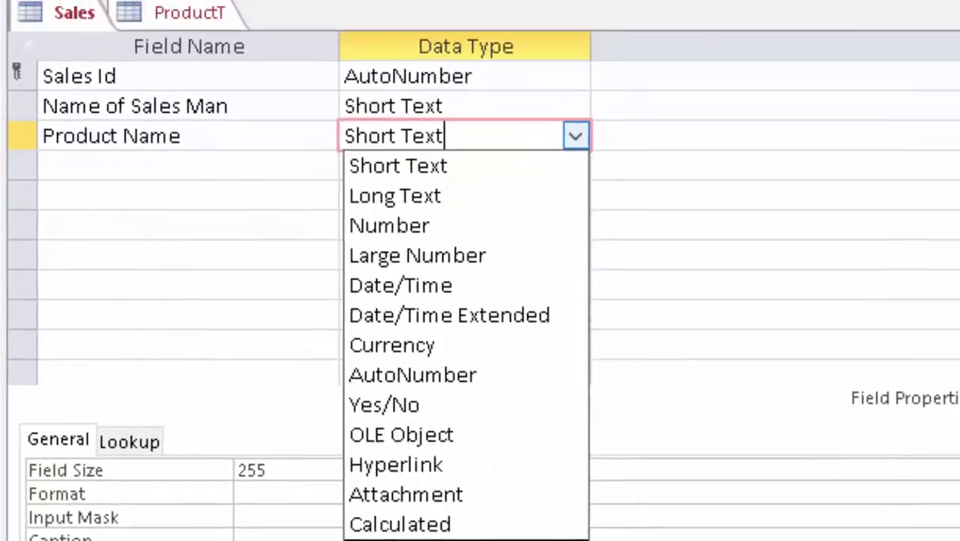
Make Product Name a Lookup Wizard field taking Product Name and Price from ProductT
click(444, 481)
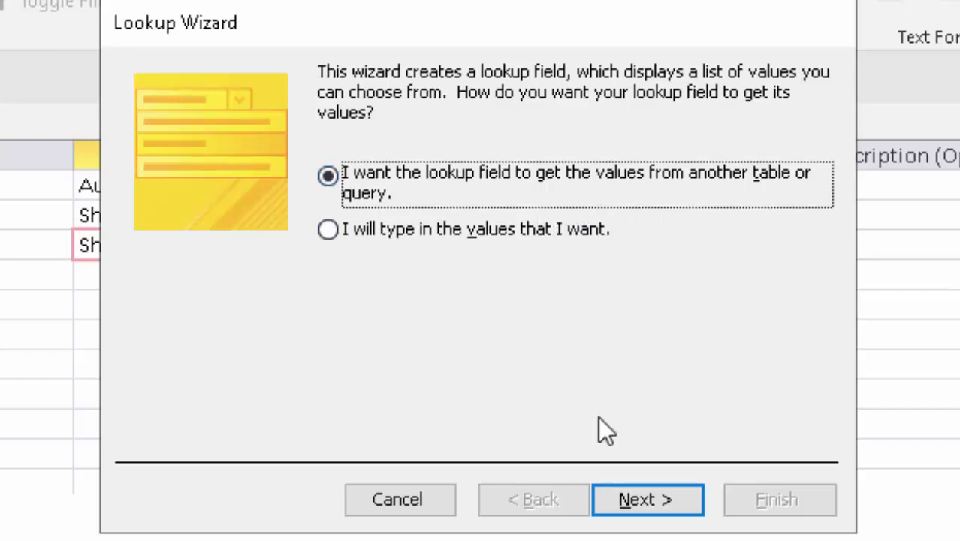
click(643, 507)
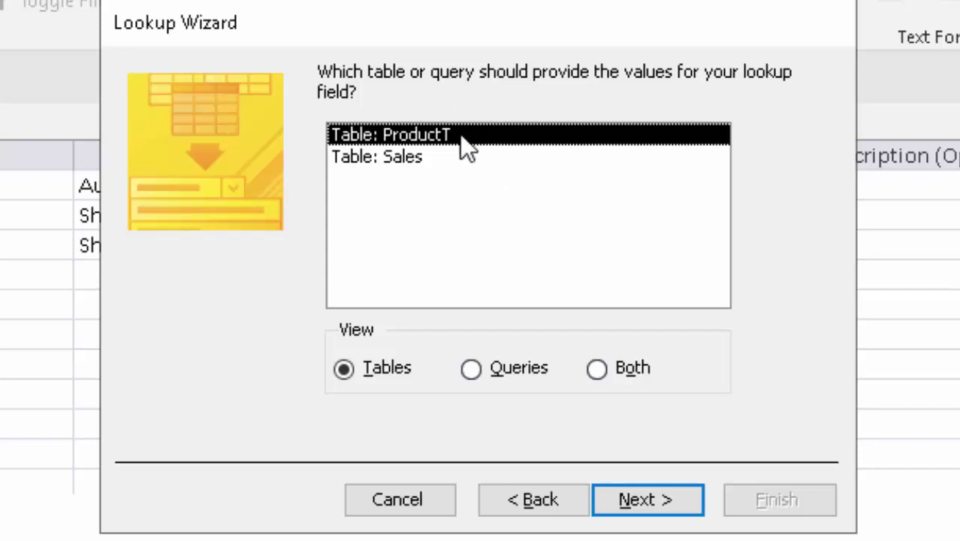
click(623, 498)
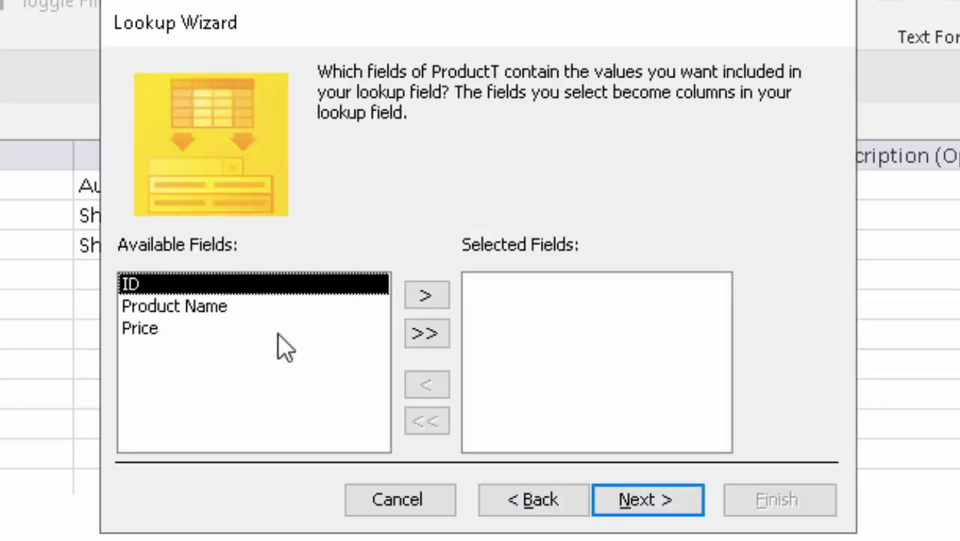
click(215, 308)
click(421, 297)
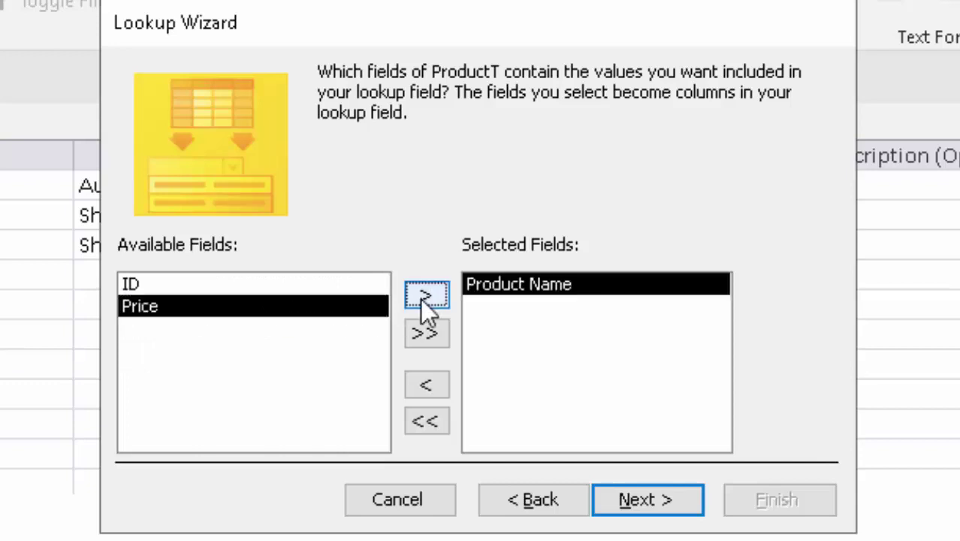
click(421, 297)
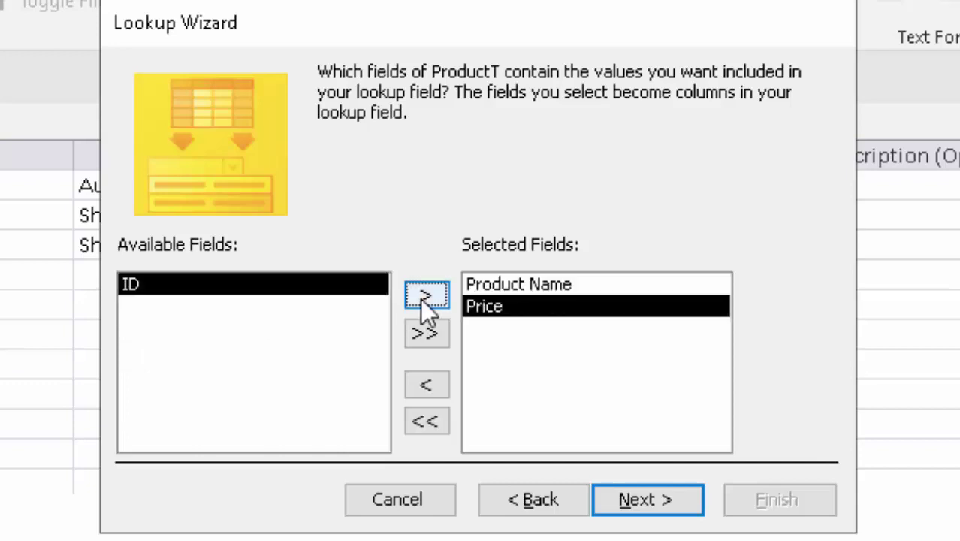
Accept the default sort and column widths, finish the lookup, and save the Sales table
click(652, 496)
click(651, 494)
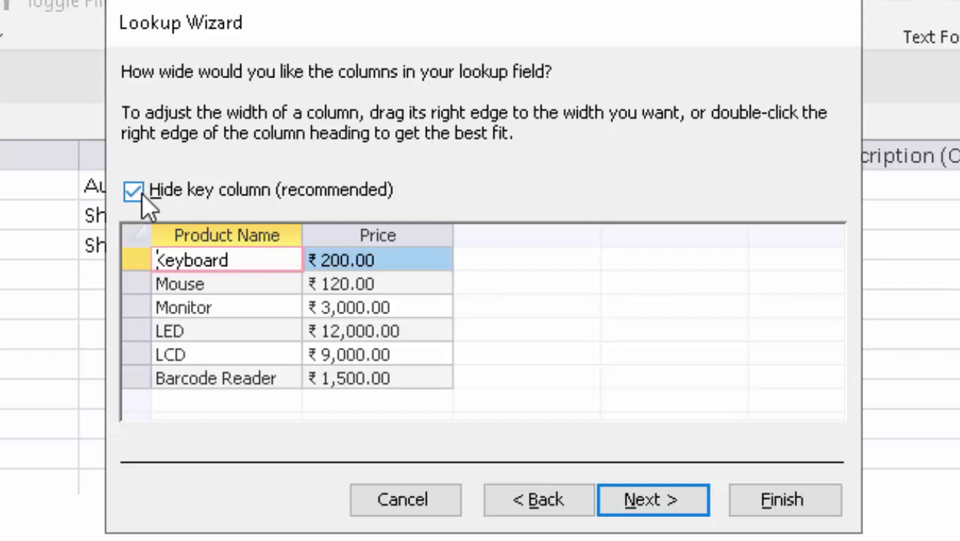
click(653, 502)
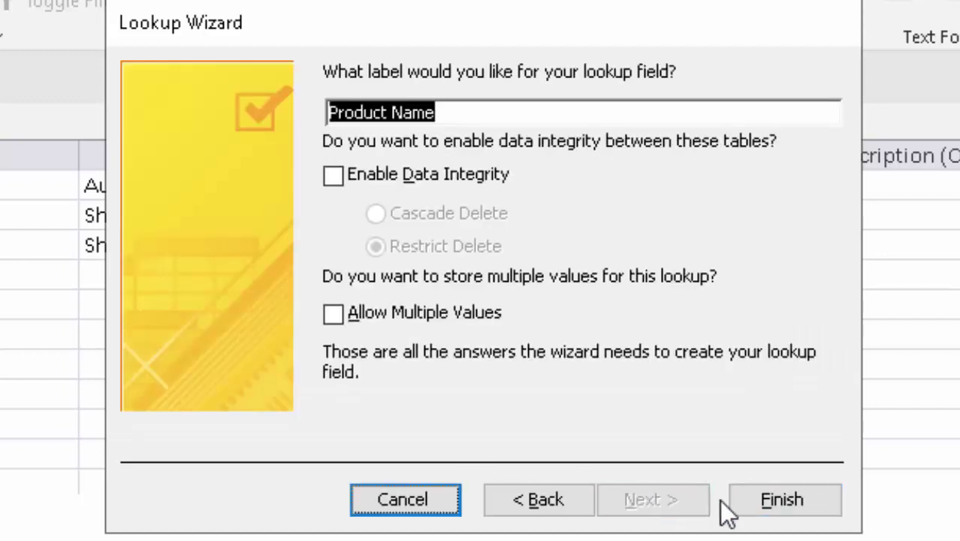
click(788, 500)
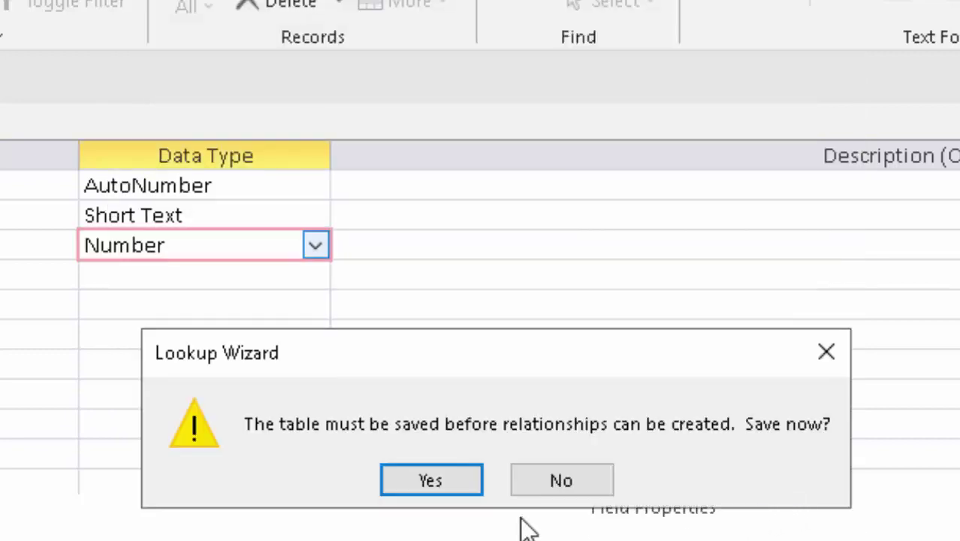
click(459, 484)
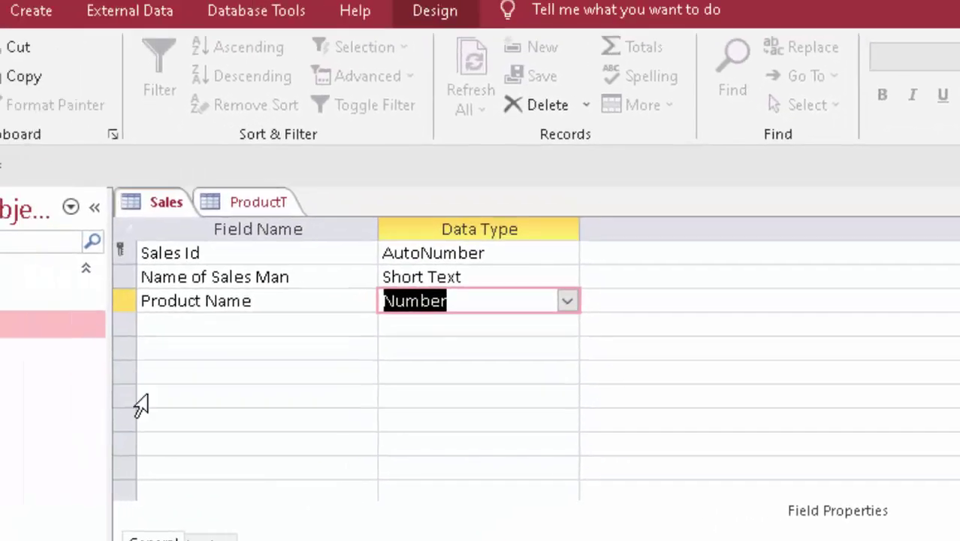
In Datasheet view, widen Product Name and assign Keyboard and Mouse to the first two salesmen
click(32, 101)
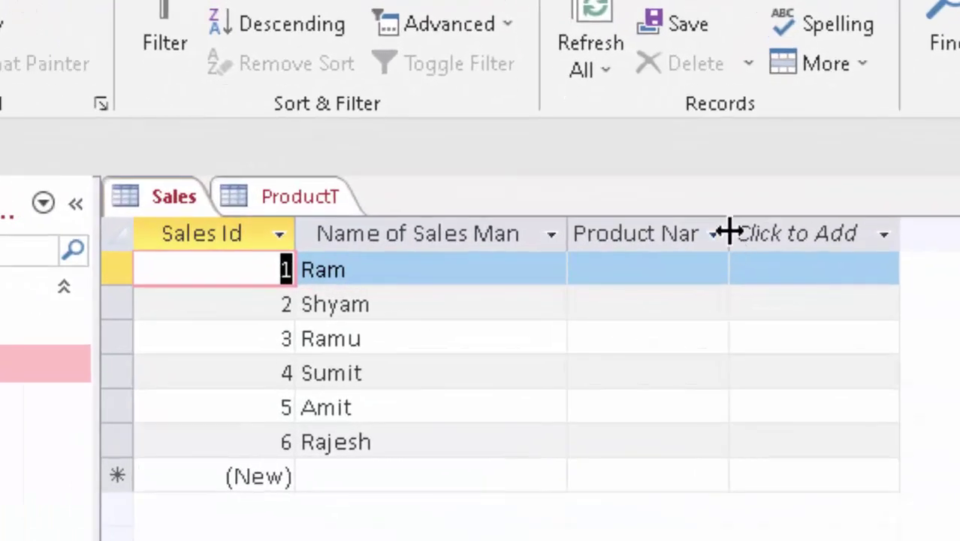
drag(729, 233, 769, 298)
click(707, 267)
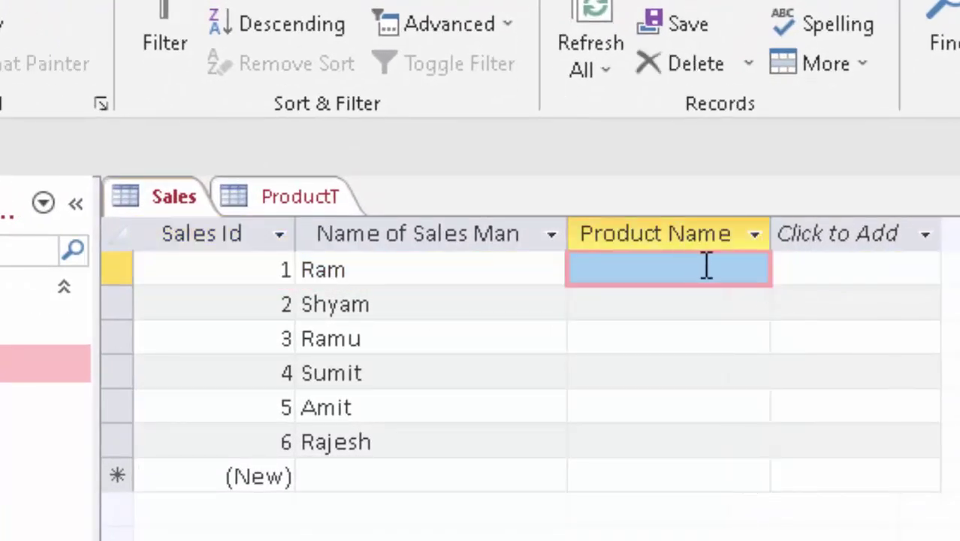
click(753, 271)
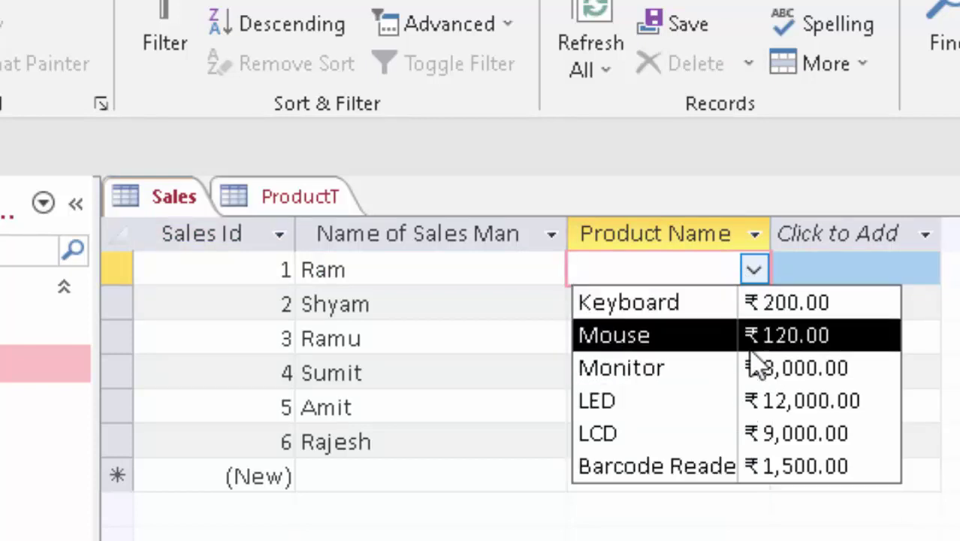
click(725, 307)
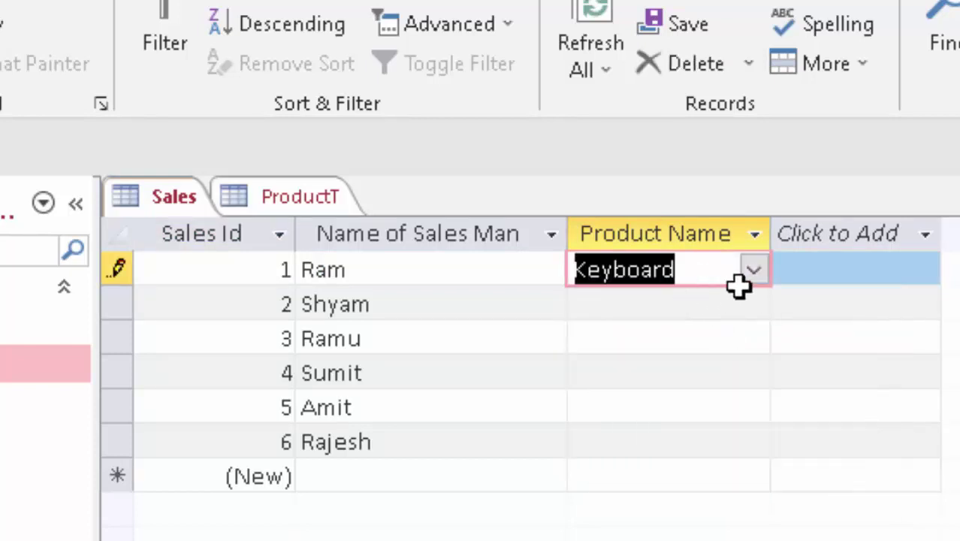
click(697, 306)
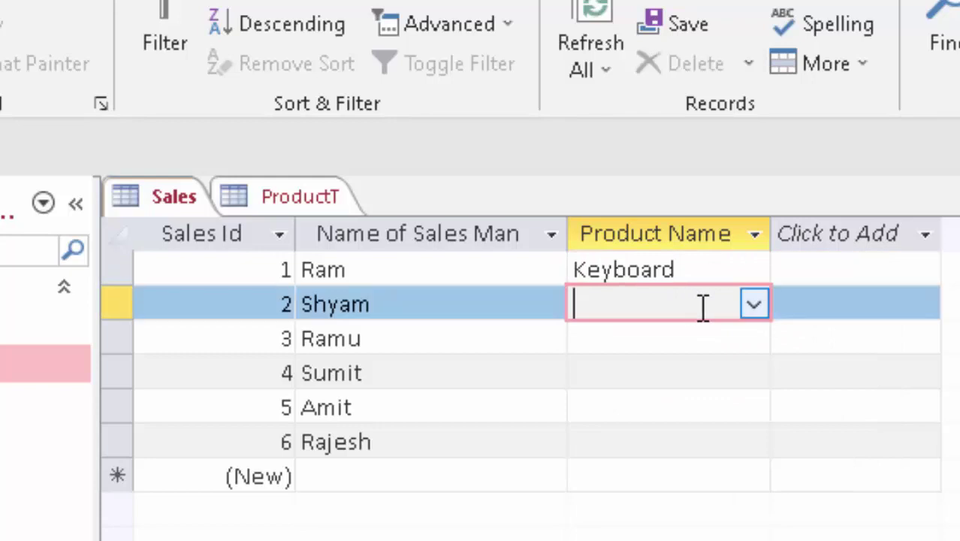
click(754, 305)
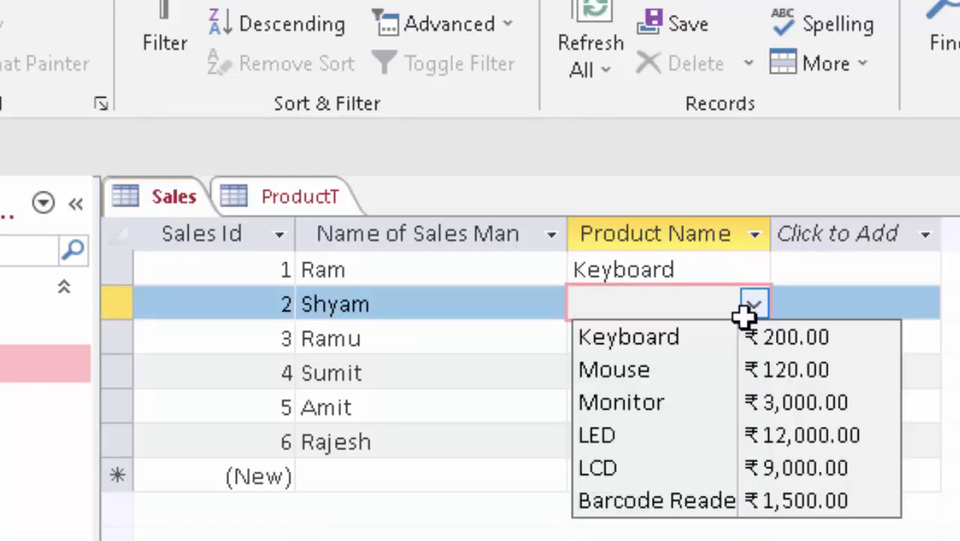
click(728, 375)
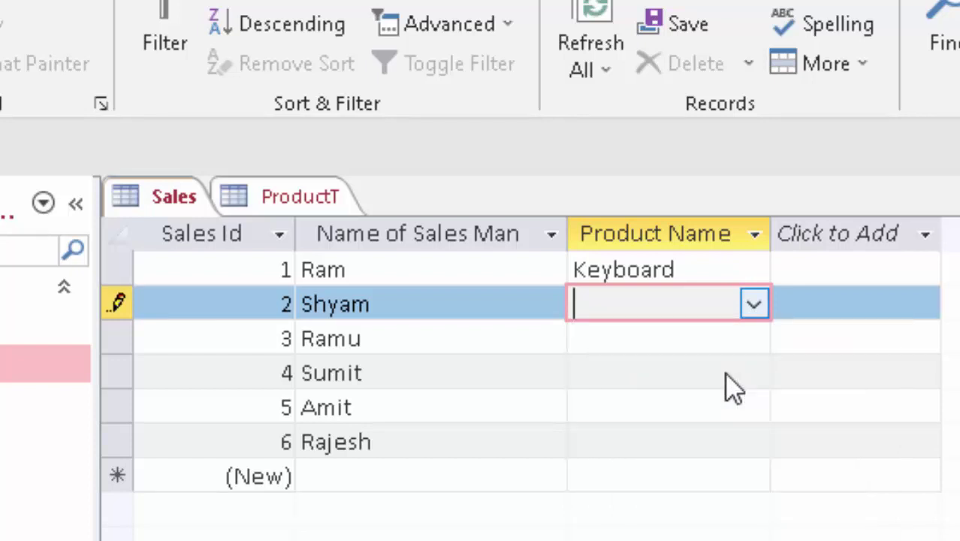
Assign Monitor and LED to the third and fourth salesmen, and open the fifth record's product list
click(652, 342)
click(755, 339)
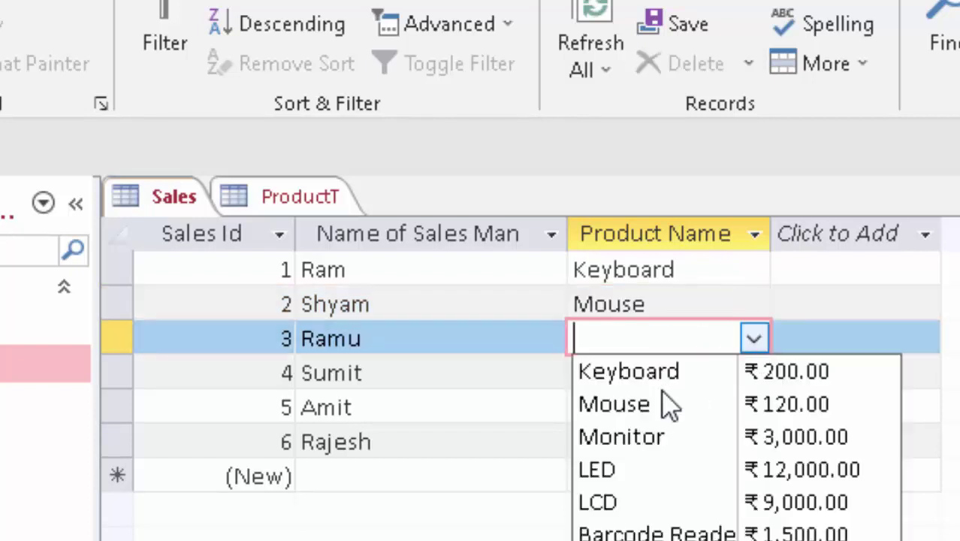
click(661, 436)
click(759, 387)
click(760, 374)
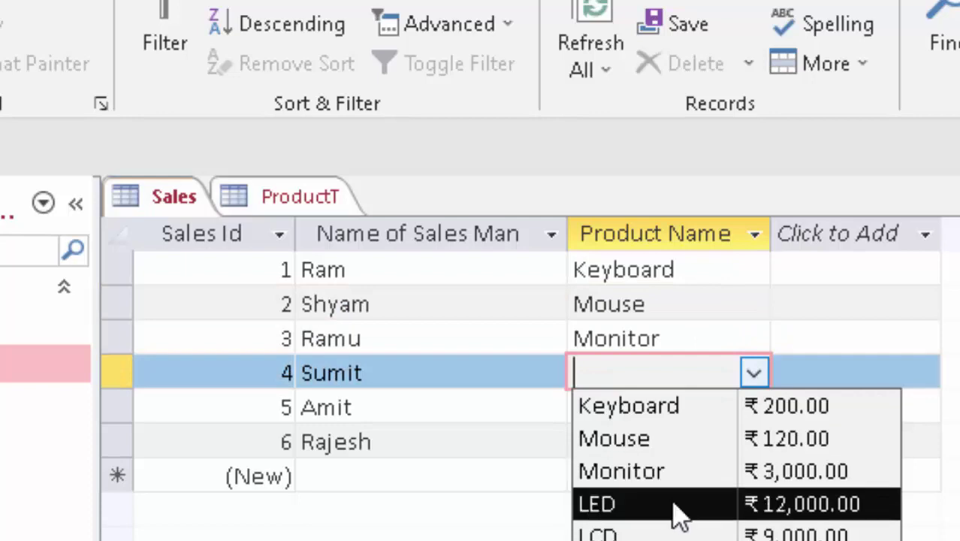
click(675, 504)
click(653, 410)
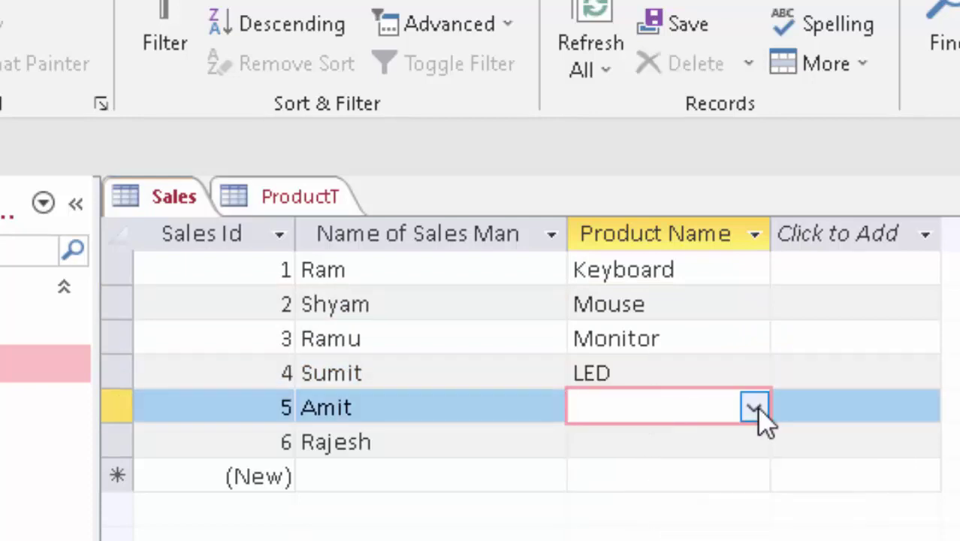
click(754, 407)
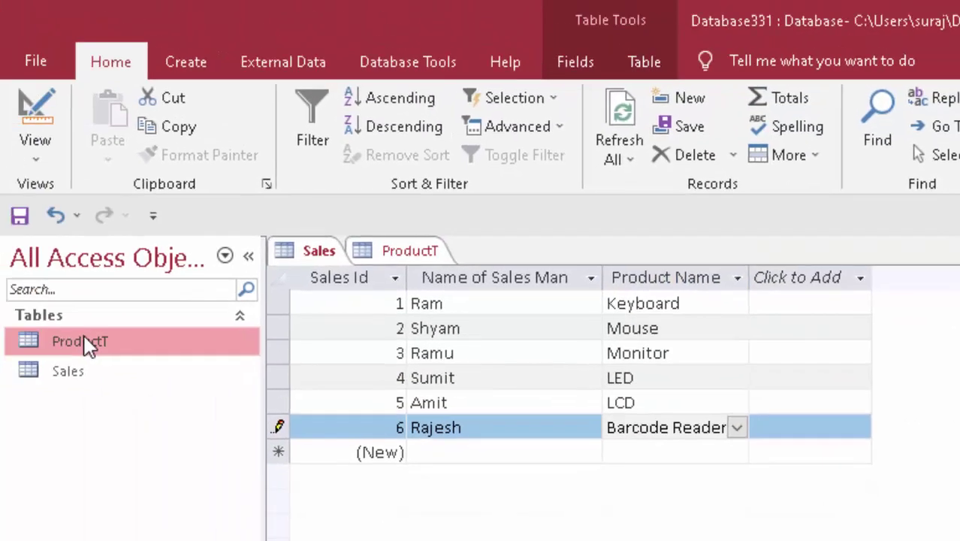
double_click(84, 340)
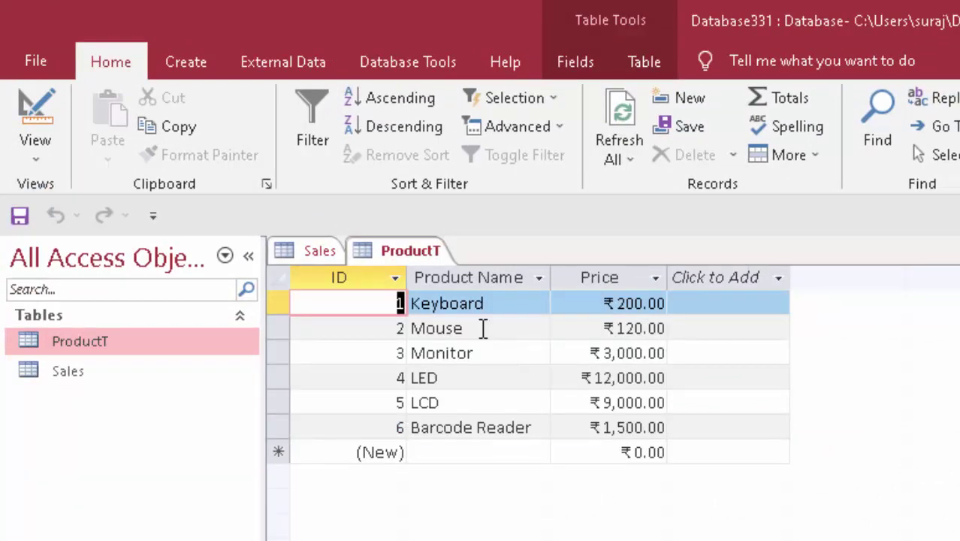
double_click(227, 369)
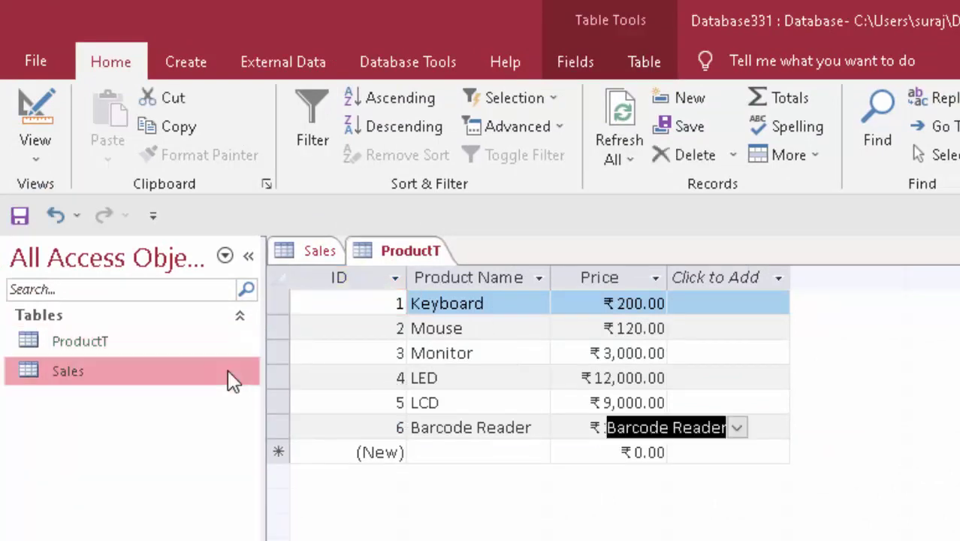